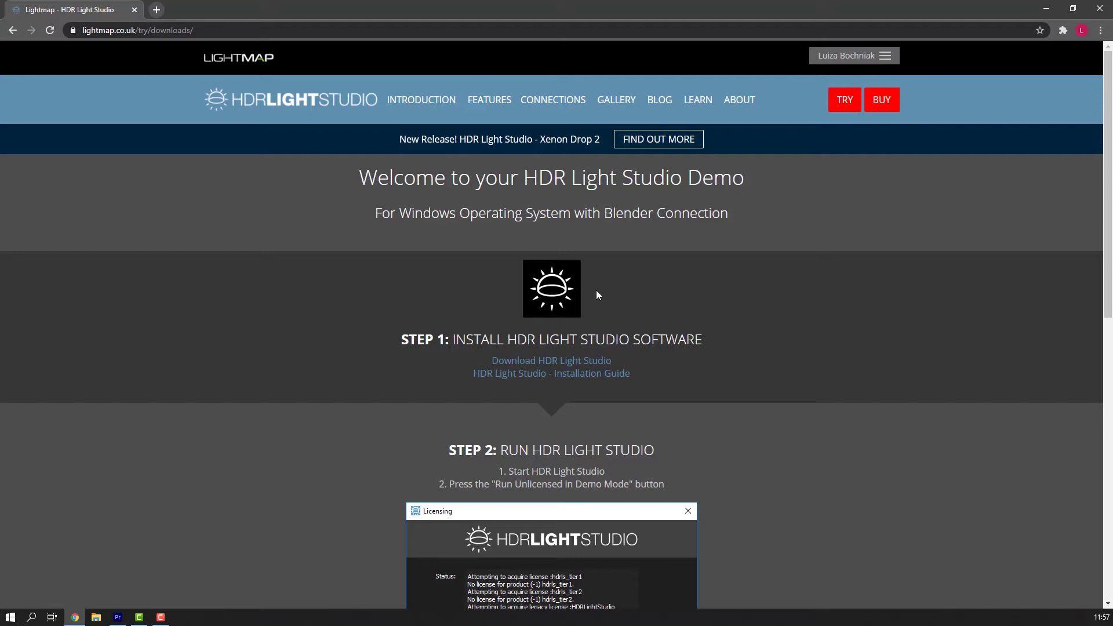
Step: Highlight the 'Welcome to your HDR Light Studio Demo' and STEP 1 headings on the demo page
left_click_drag(360, 177, 755, 171)
left_click(768, 200)
left_click_drag(1104, 194, 1064, 175)
left_click_drag(1104, 218, 1083, 198)
left_click_drag(402, 340, 727, 338)
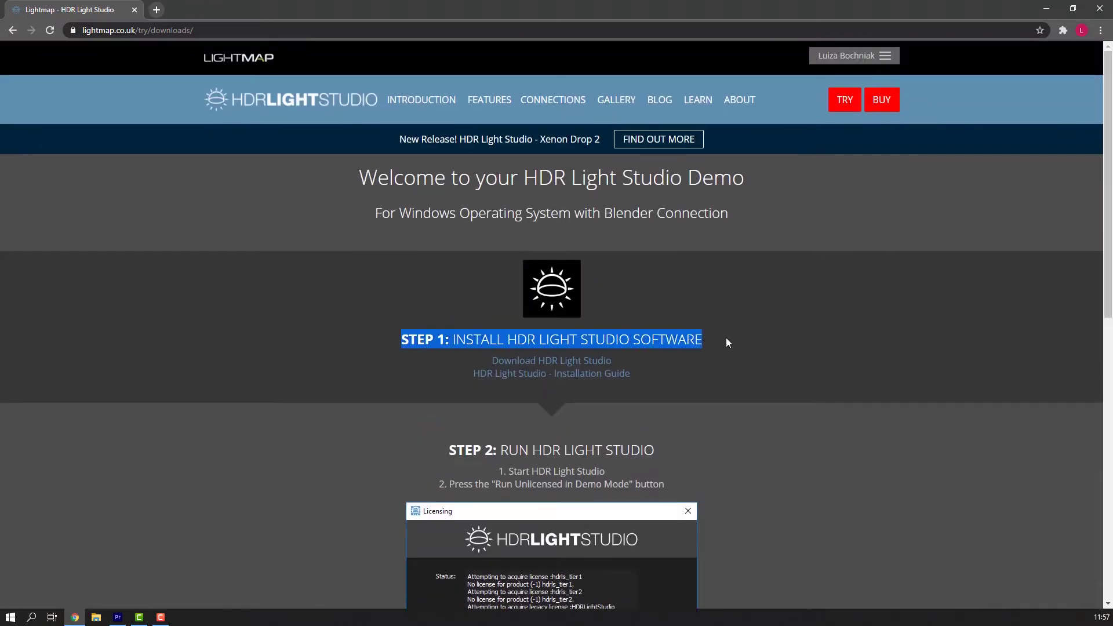
left_click(738, 365)
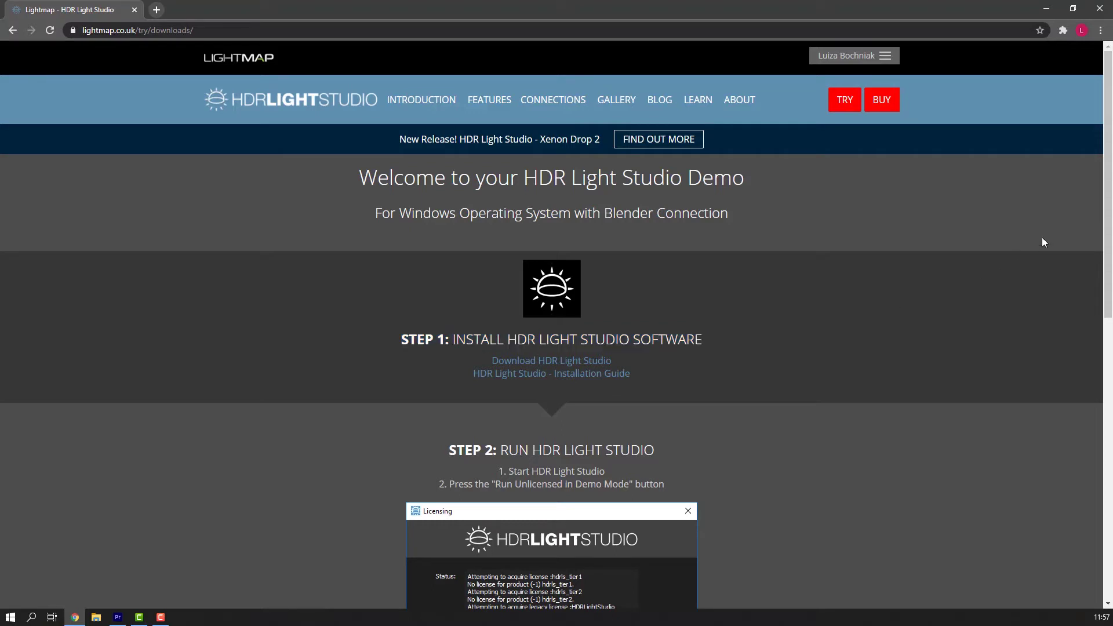
left_click_drag(1105, 202, 1087, 313)
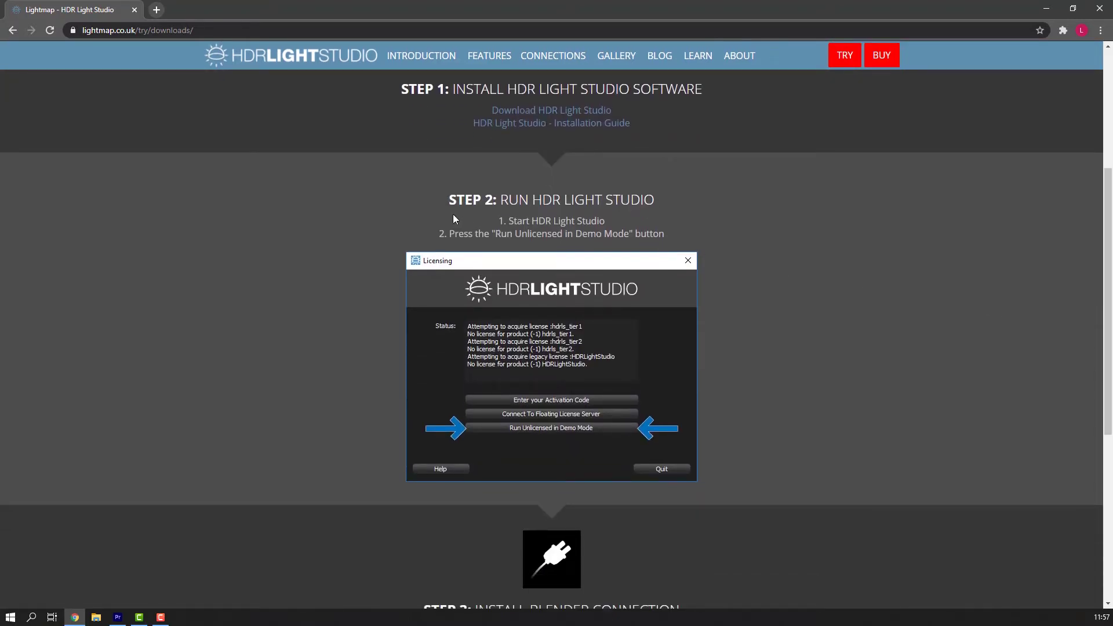
Step: Highlight the STEP 2, STEP 3 and STEP 4 headings further down the demo page
left_click_drag(451, 211, 696, 207)
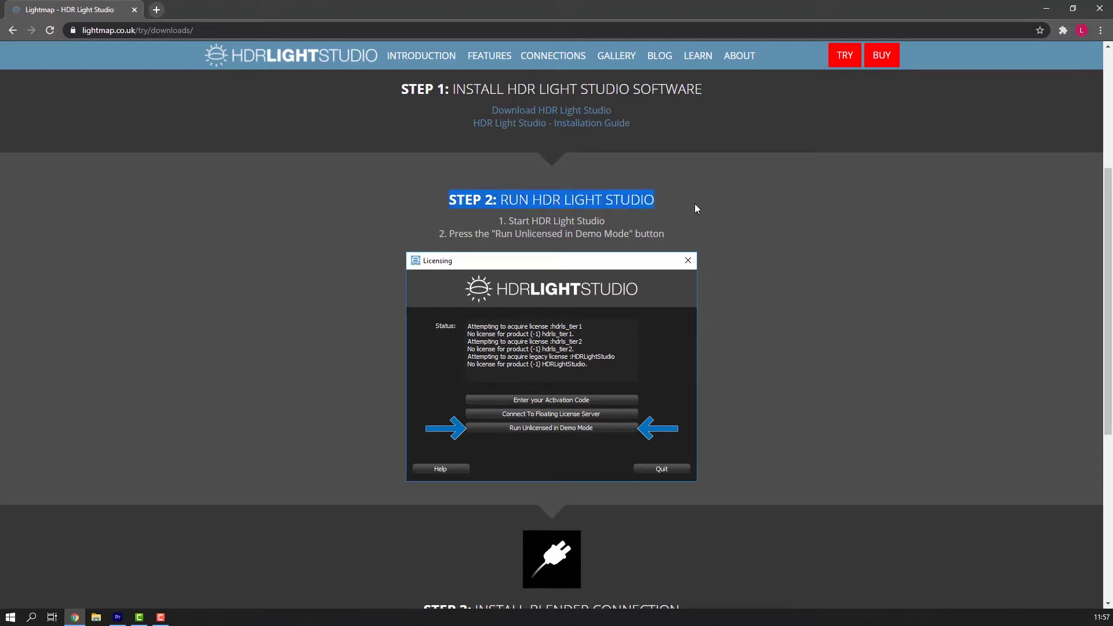
left_click(647, 217)
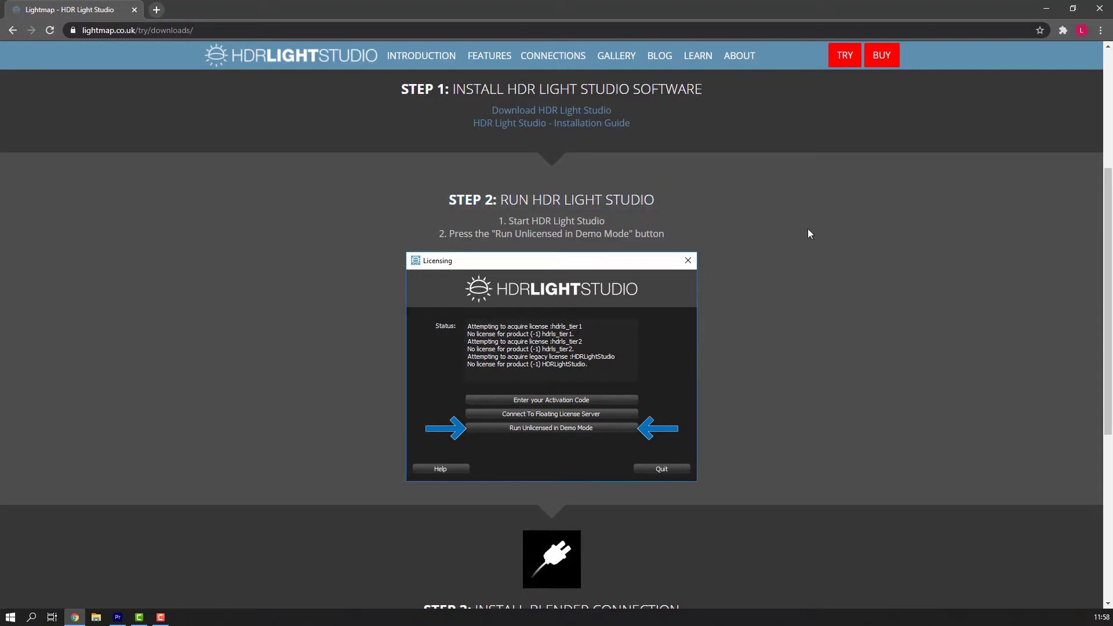
left_click_drag(1103, 249, 1102, 363)
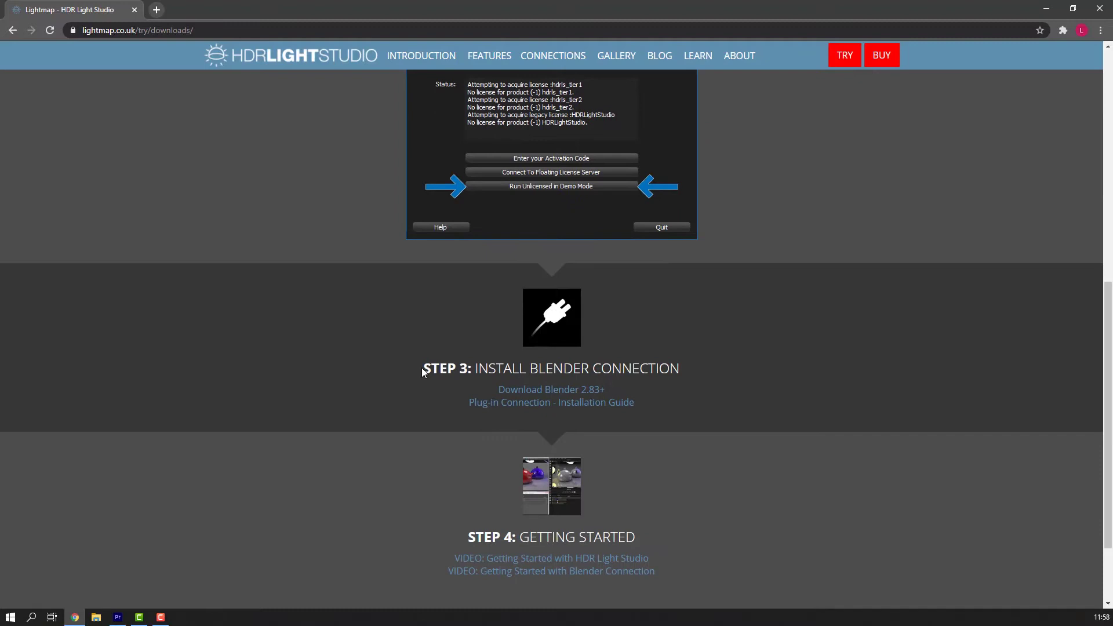
left_click_drag(423, 371, 721, 371)
left_click(721, 371)
scroll(721, 371, "down", 1)
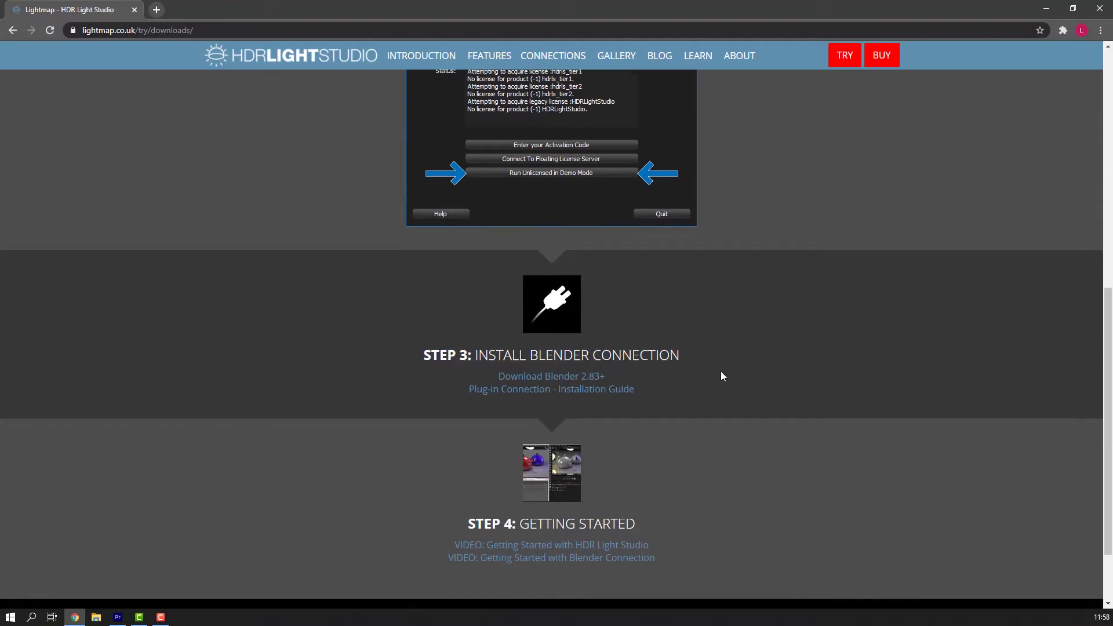
scroll(721, 372, "down", 2)
left_click_drag(466, 432, 660, 433)
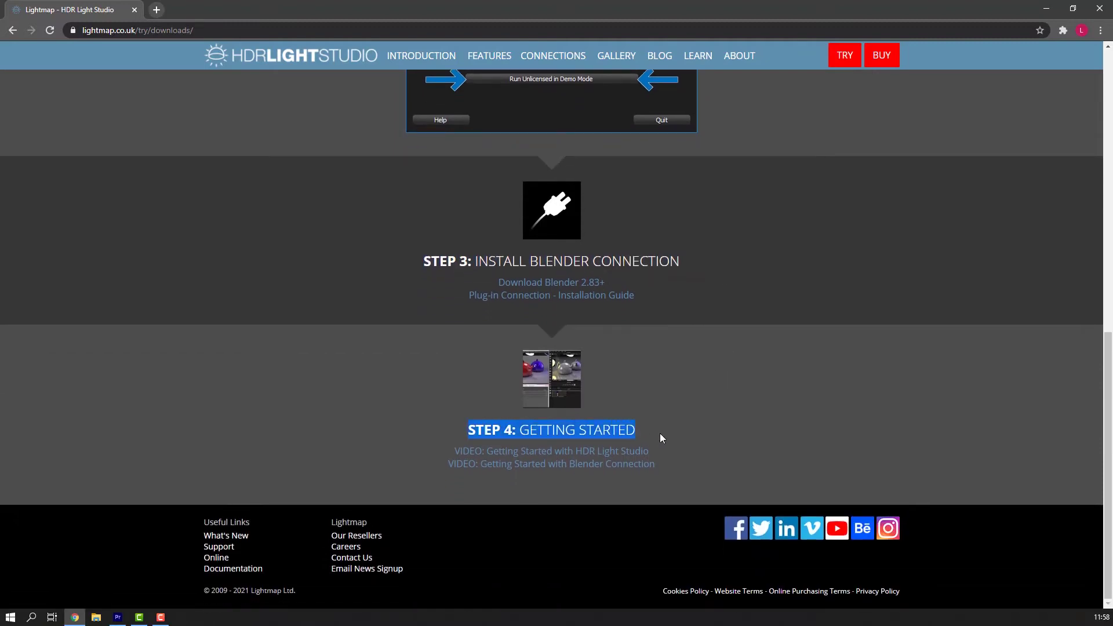
left_click(665, 418)
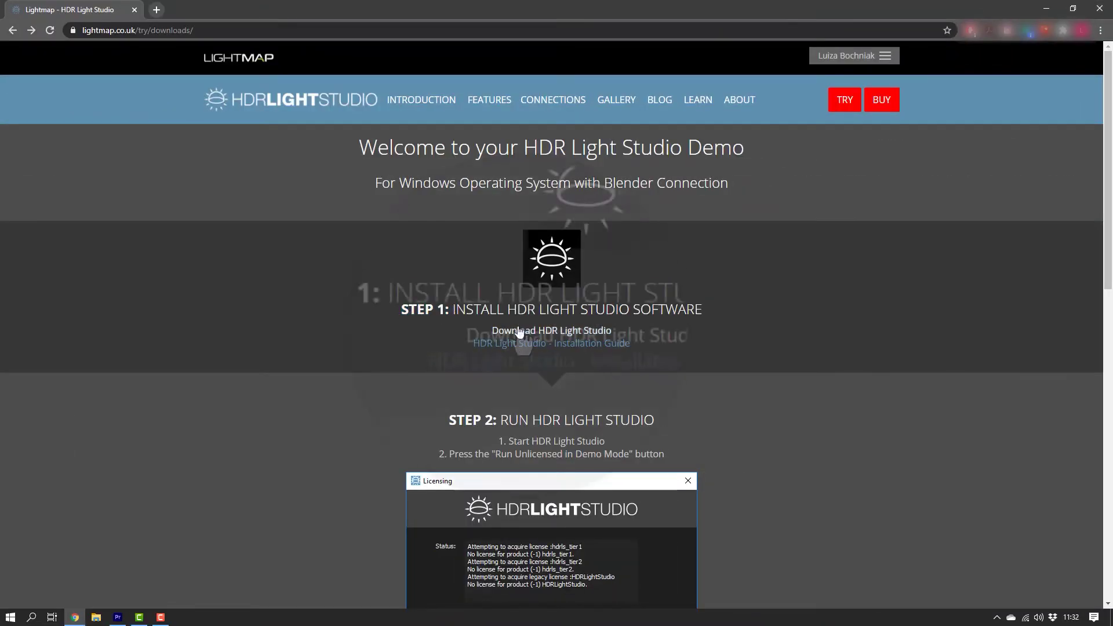
Step: Review and agree to the EULA, then download and run the HDR Light Studio installer
left_click(519, 332)
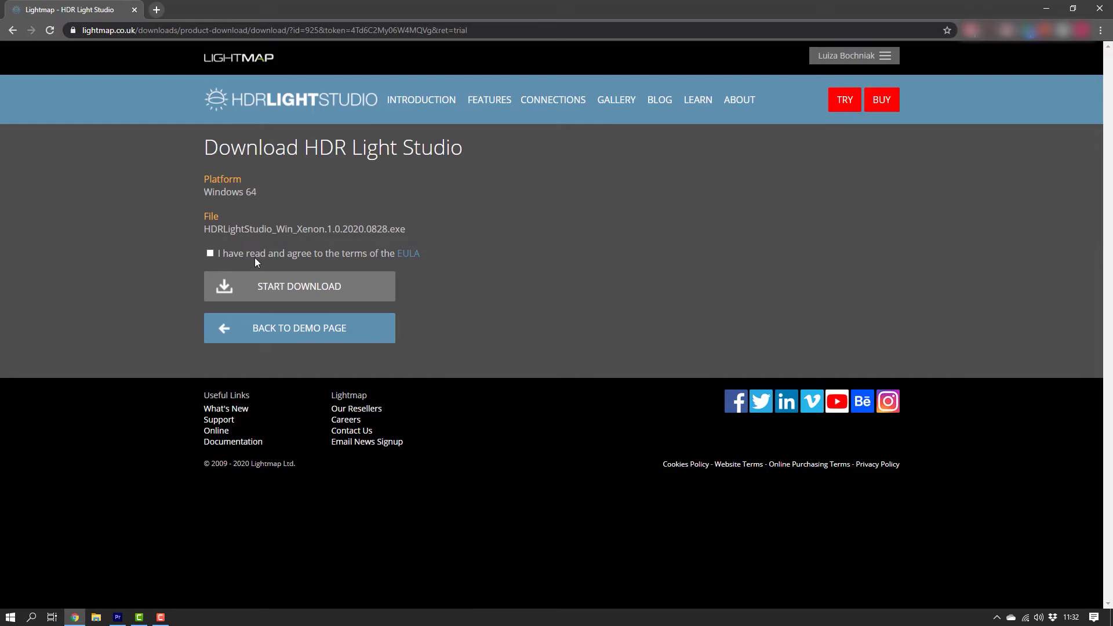
left_click(406, 258)
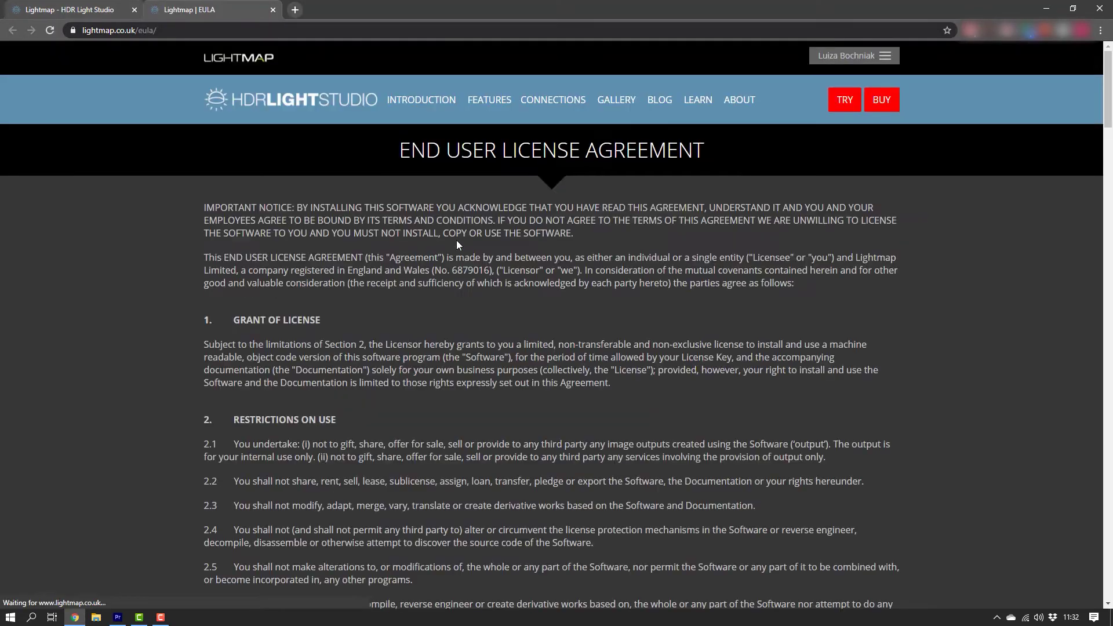
scroll(457, 240, "down", 20)
left_click(273, 10)
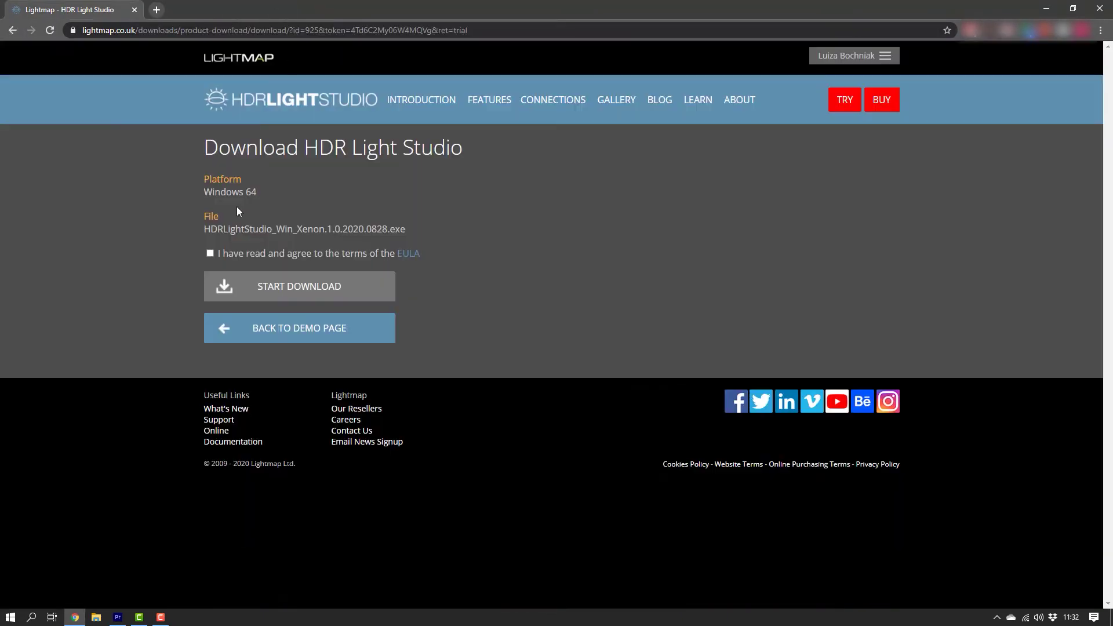
left_click(210, 253)
left_click(278, 284)
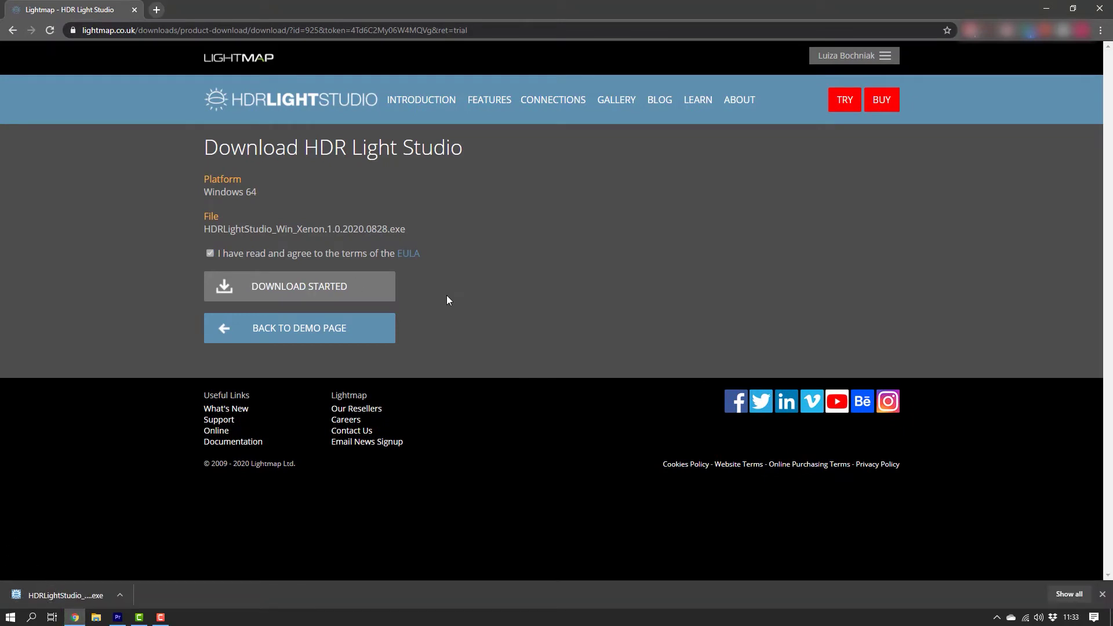
left_click(78, 592)
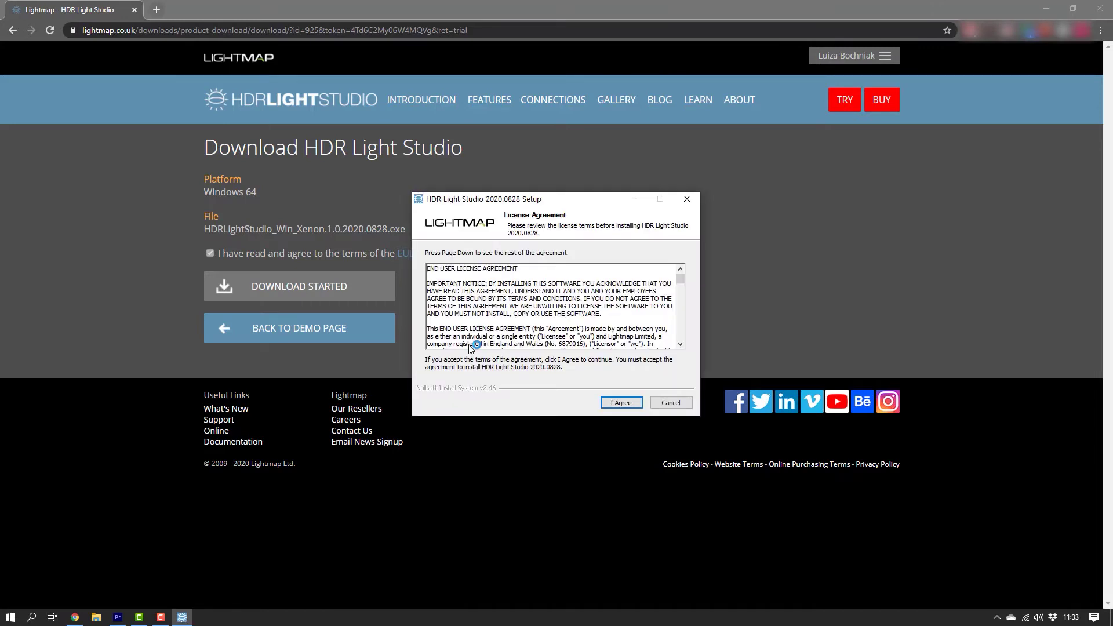
Step: Accept the license and install HDR Light Studio 2020.0828 to the default folder, then finish setup
left_click(622, 404)
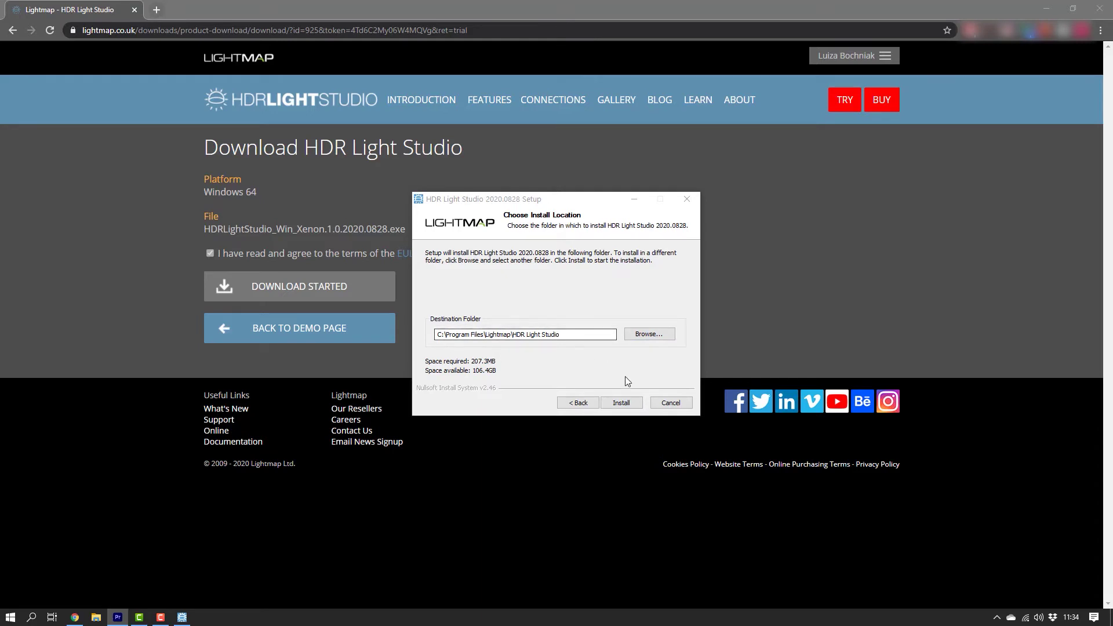
left_click(622, 402)
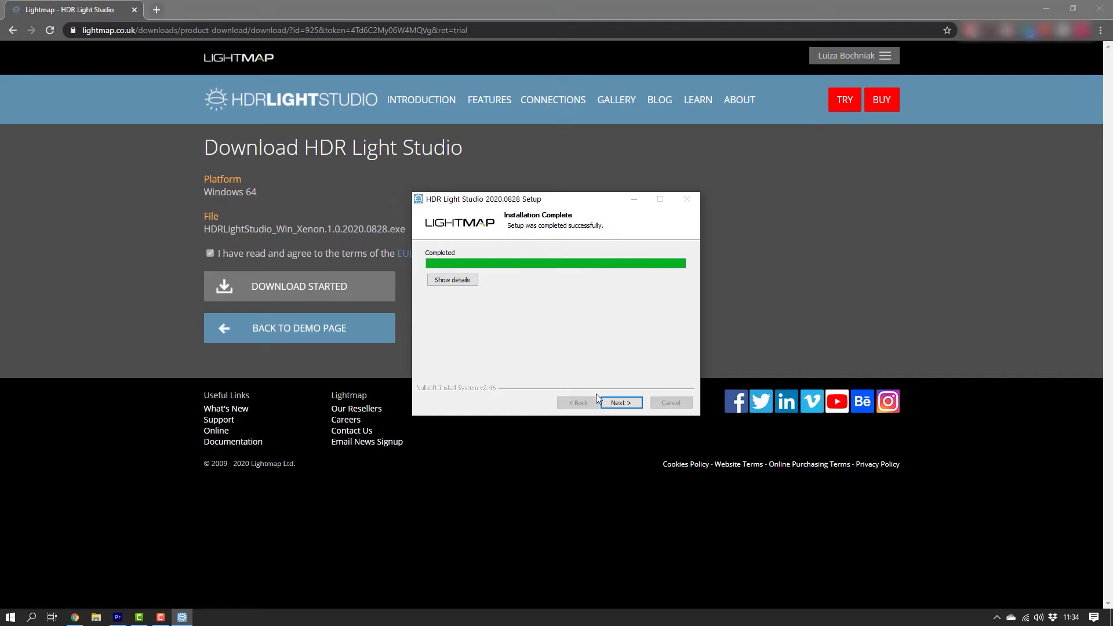
left_click(608, 401)
left_click(608, 401)
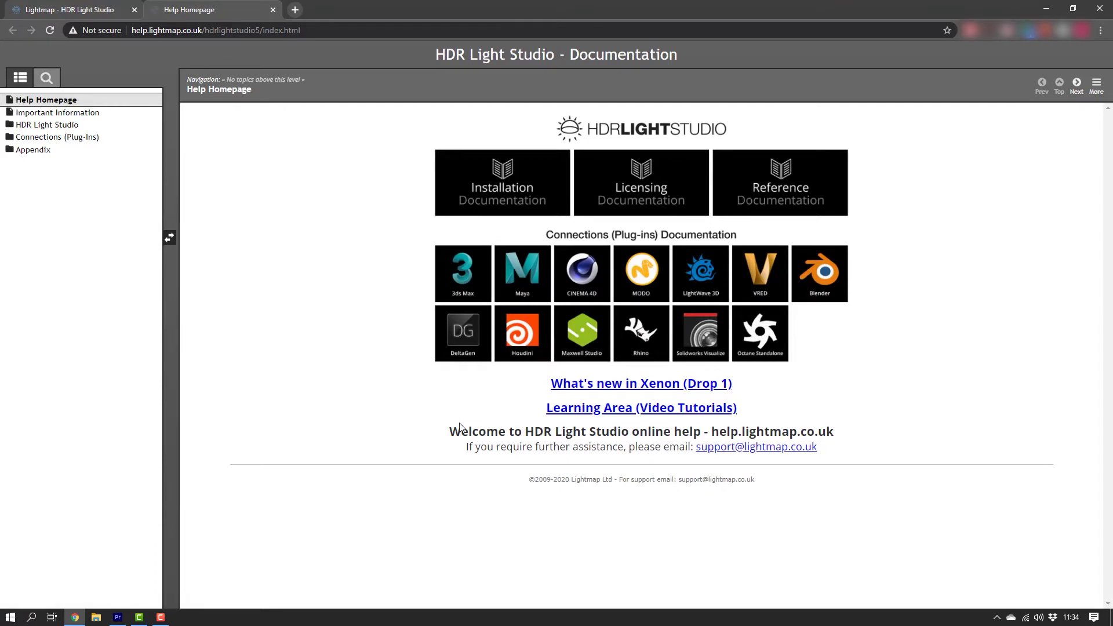
Step: Close the help tab, minimize Chrome, and launch HDR Light Studio from Windows search
left_click(273, 9)
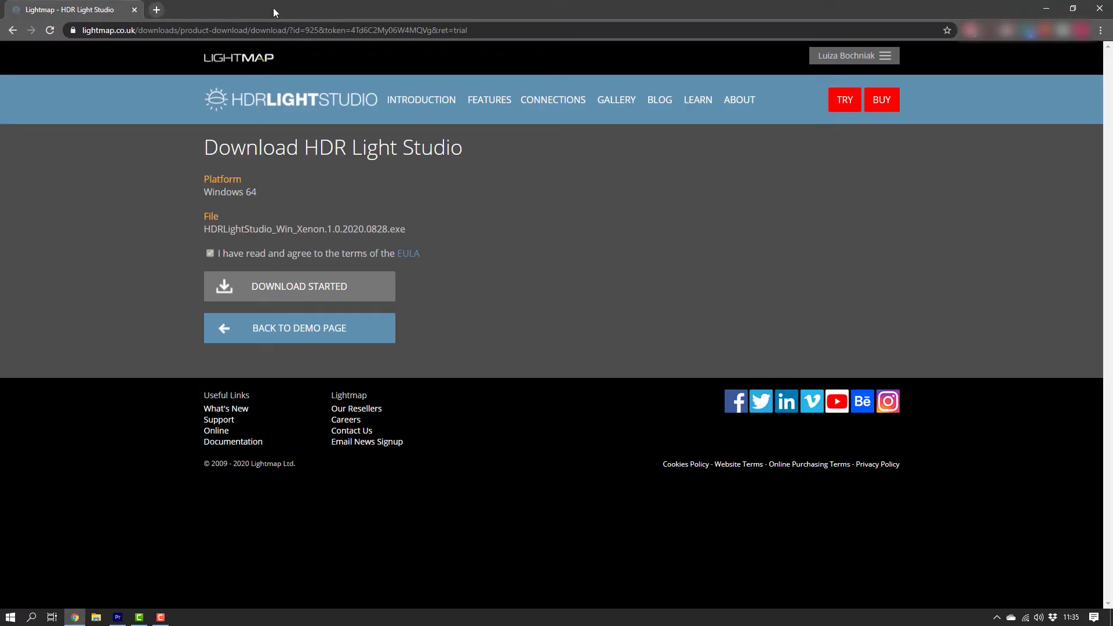
left_click(1048, 9)
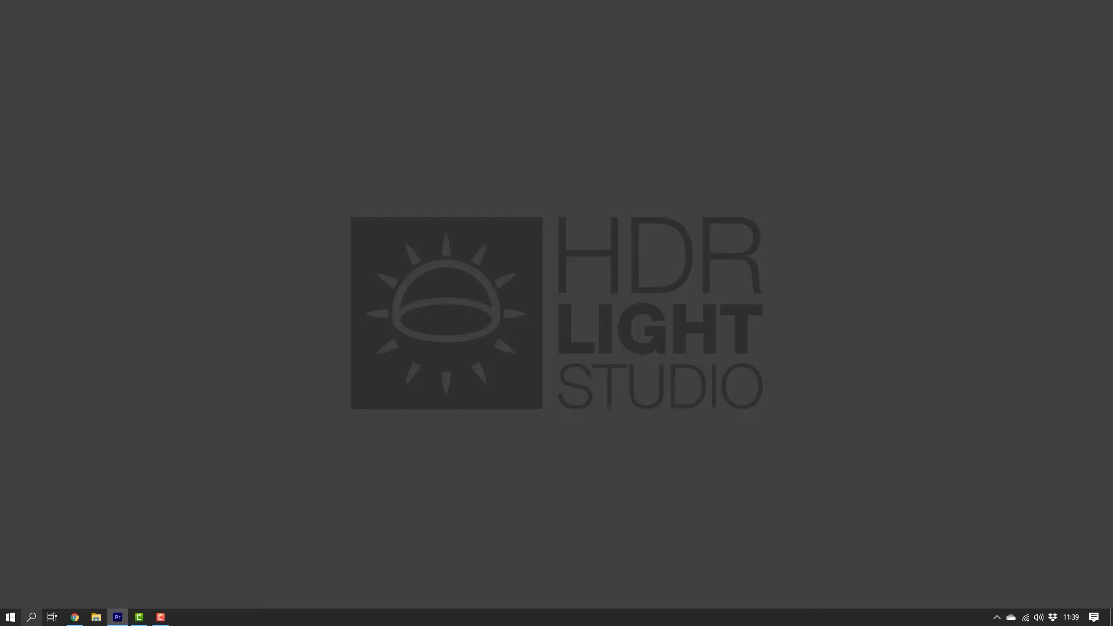
left_click(32, 618)
type("hdr light studio")
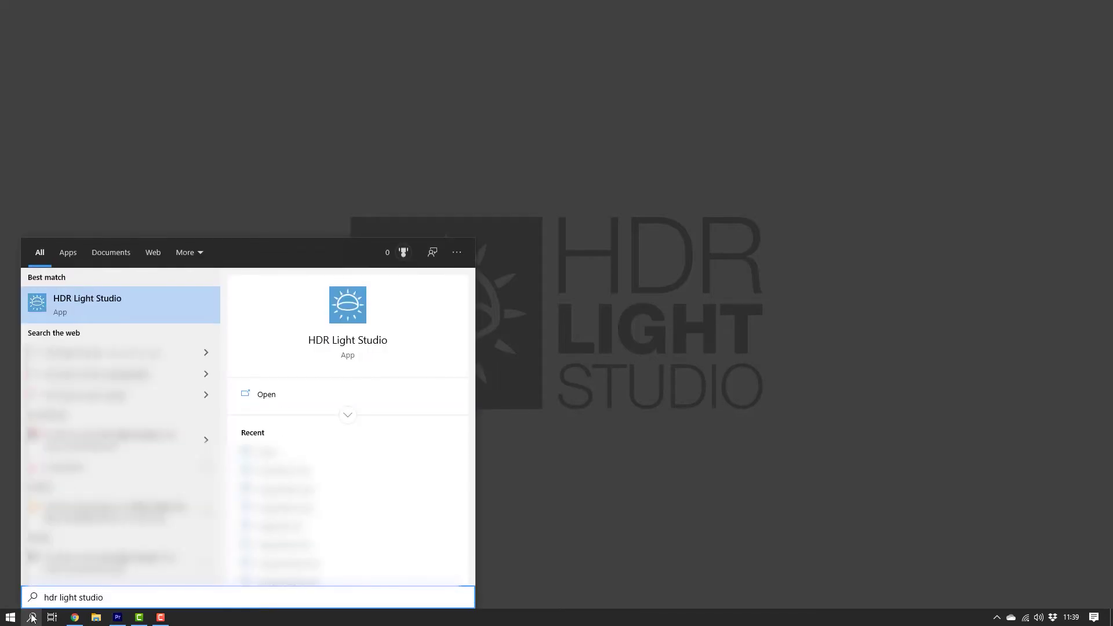
left_click(113, 310)
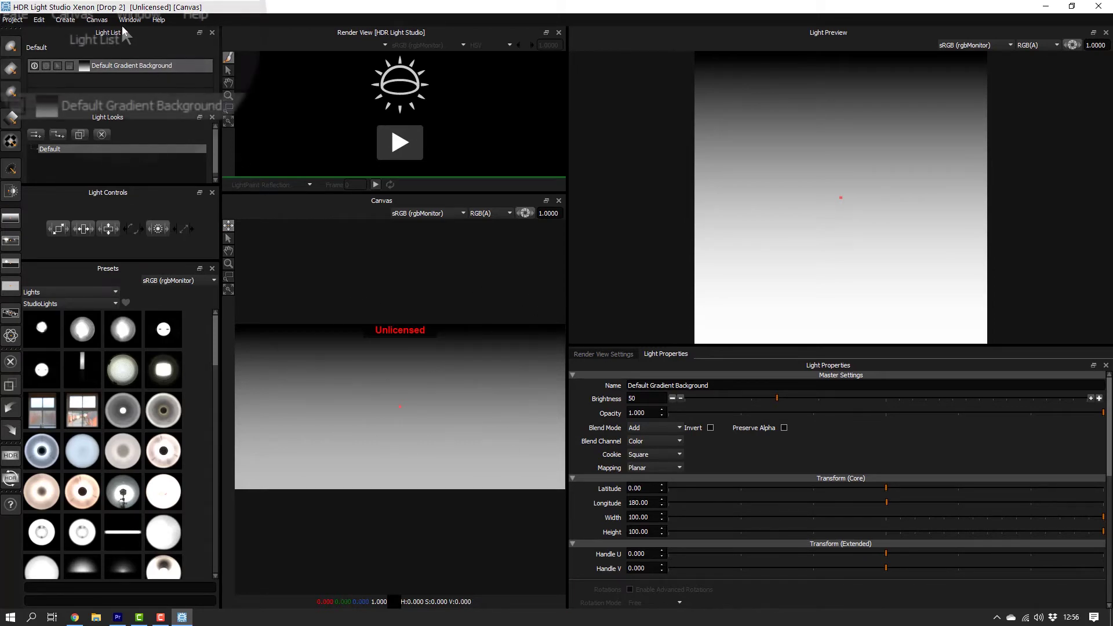
Step: Load the Default > Standalone layout, widen the Render View column and shrink the Light Preview
left_click(123, 21)
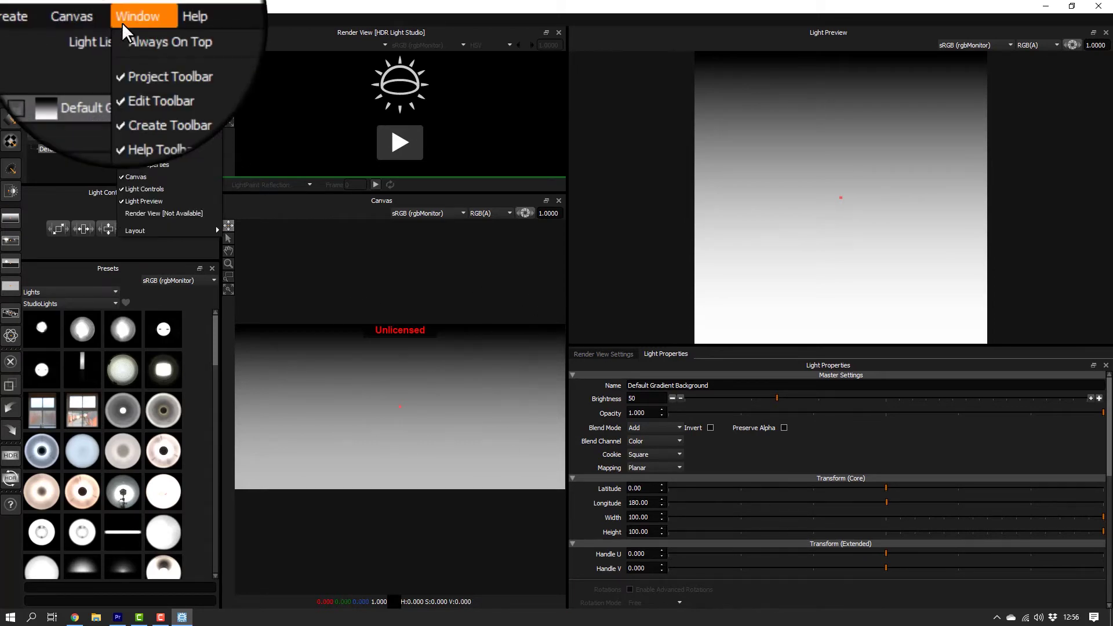
mouse_move(186, 231)
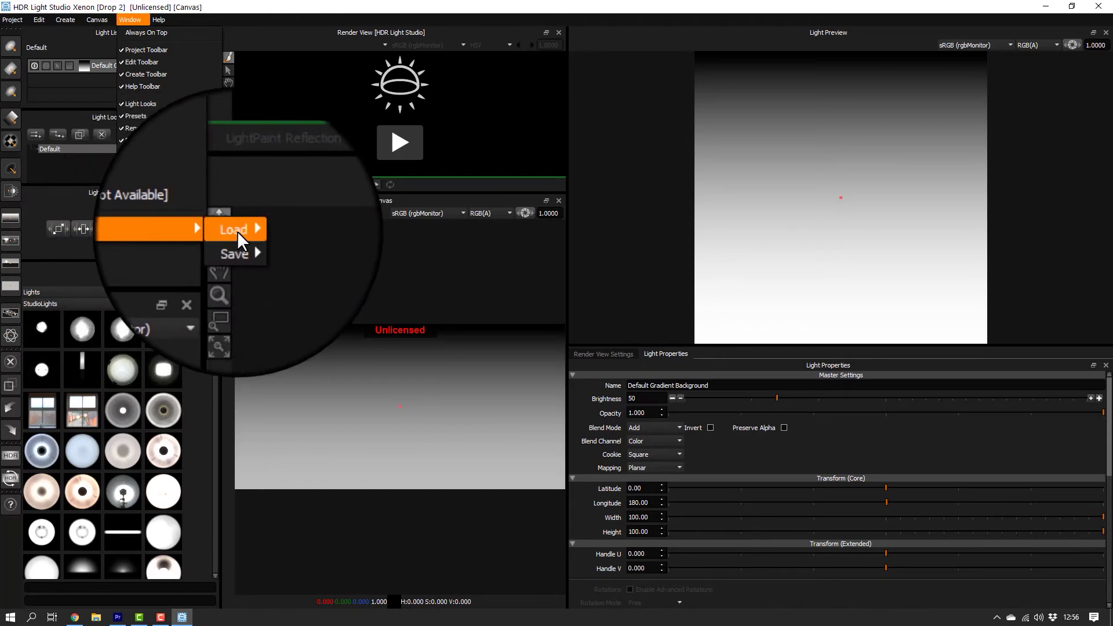
mouse_move(237, 231)
left_click(304, 230)
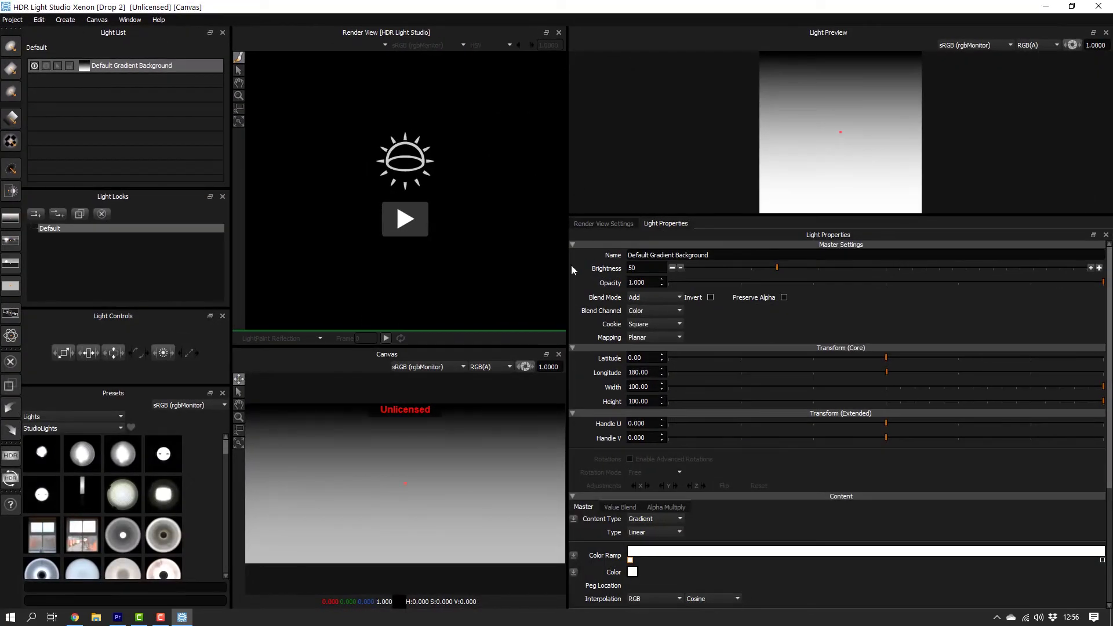
left_click_drag(568, 266, 785, 277)
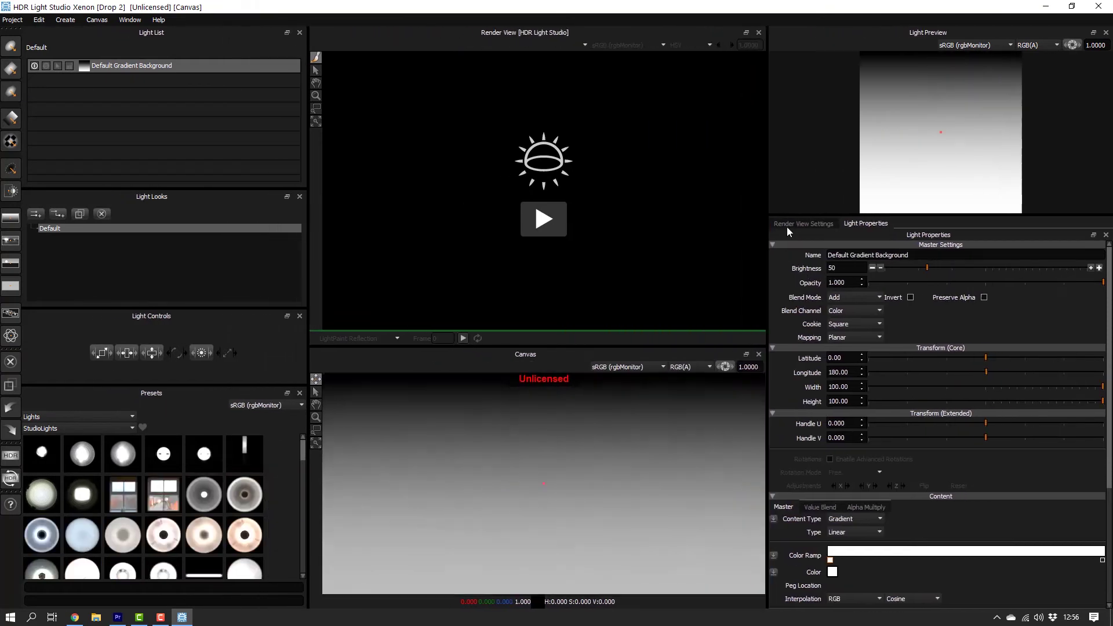
left_click_drag(791, 216, 801, 155)
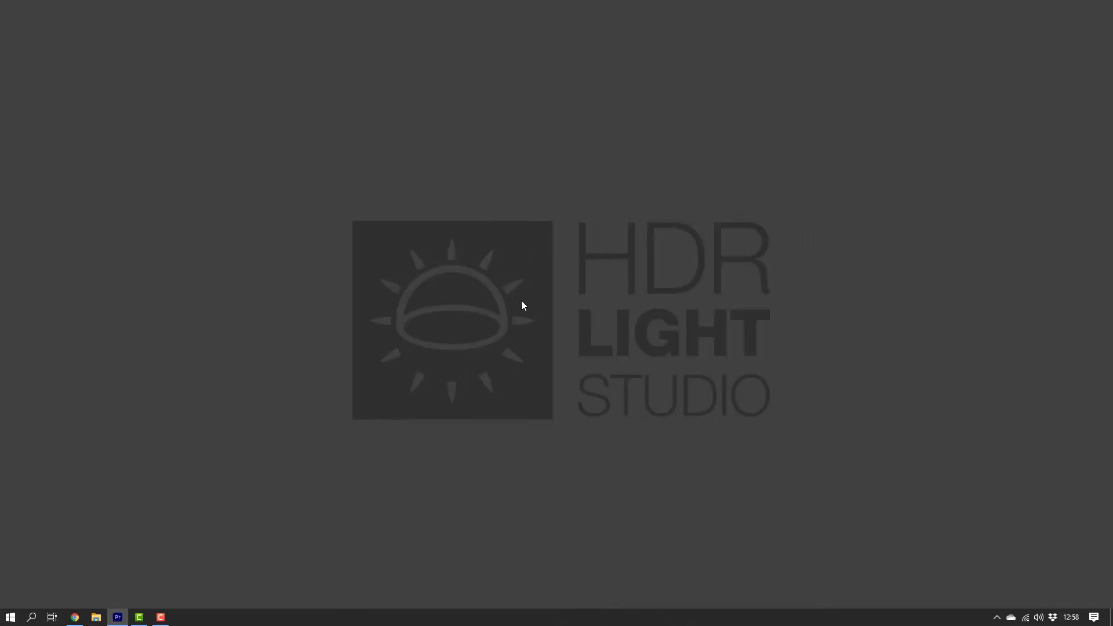
Step: Agree to the EULA on the demo downloads page and download the Blender Connection
left_click(74, 618)
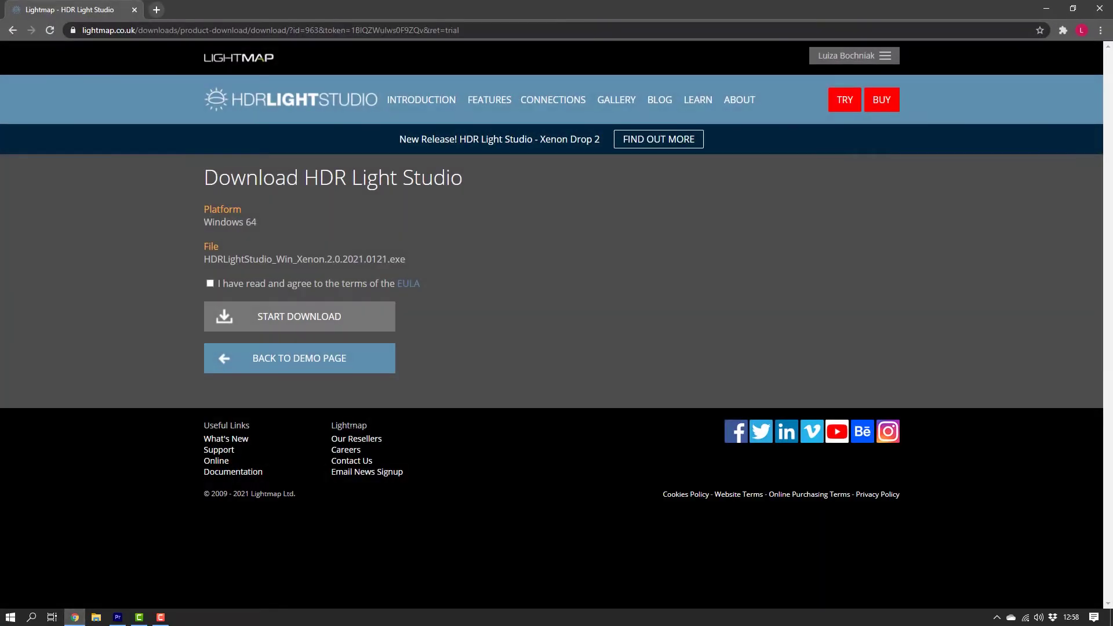
left_click(845, 100)
scroll(746, 255, "down", 12)
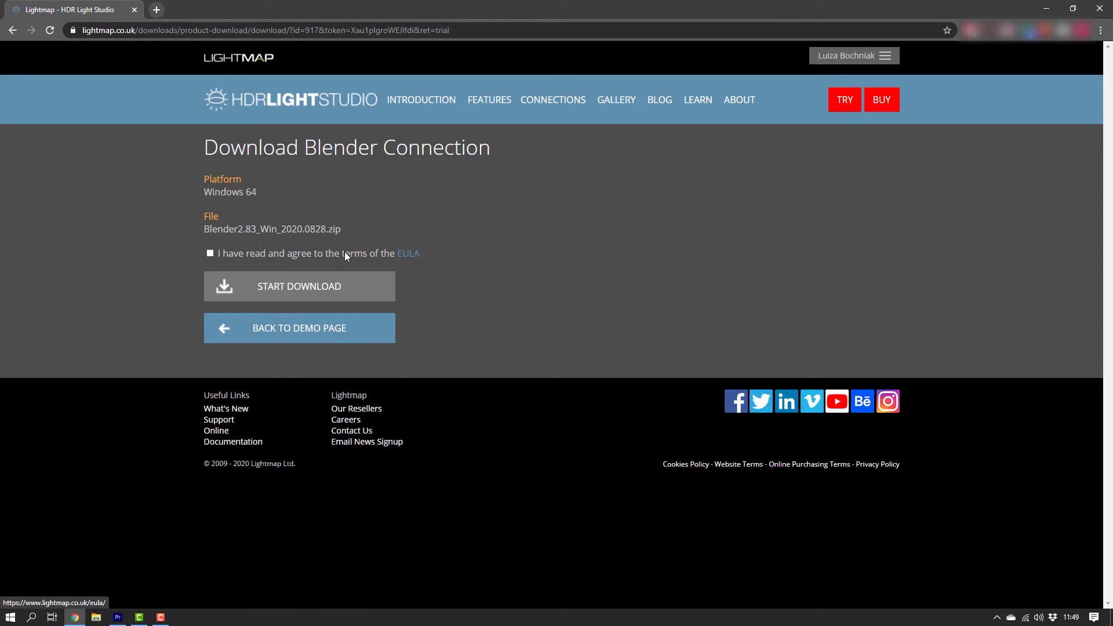
left_click(211, 253)
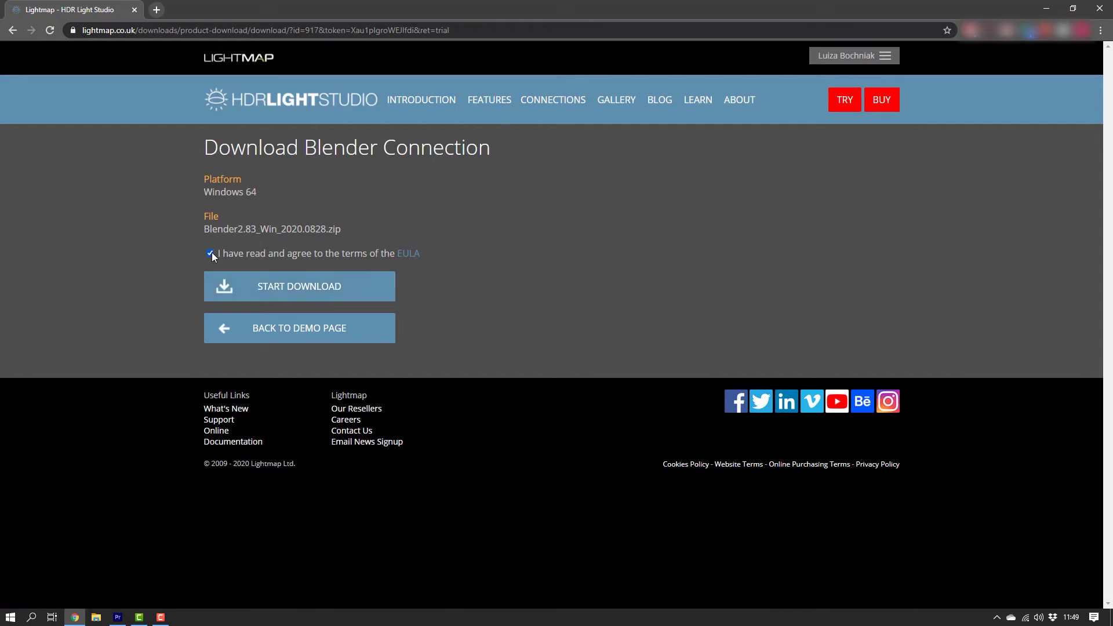
left_click(244, 299)
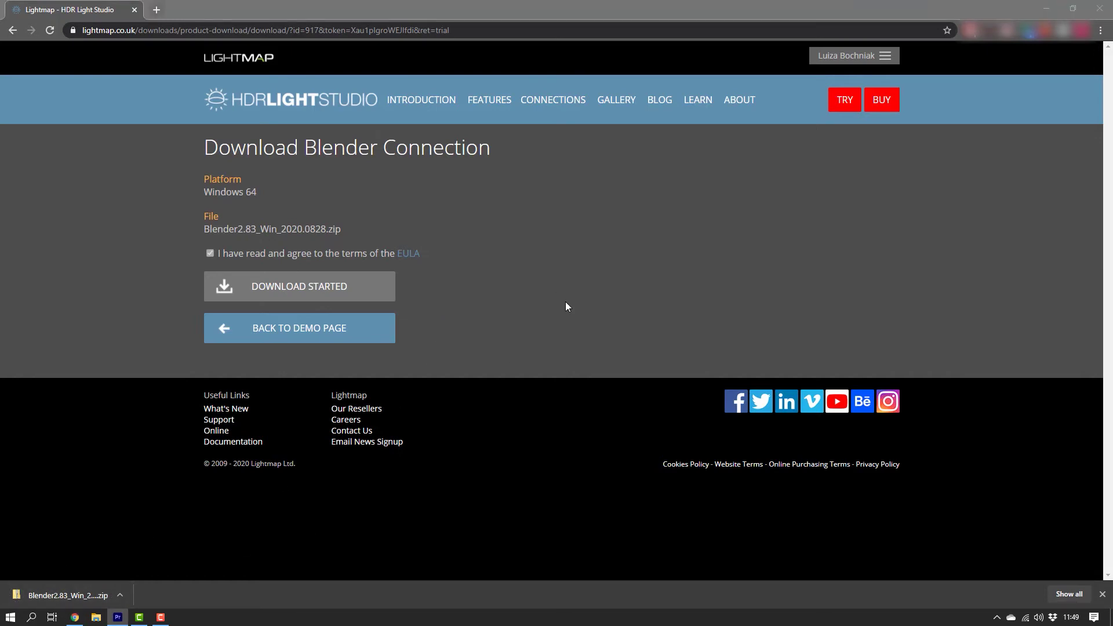
Step: Save the Blender2.83 zip to the desktop, minimize Chrome, and place the icon top centre
left_click(1068, 12)
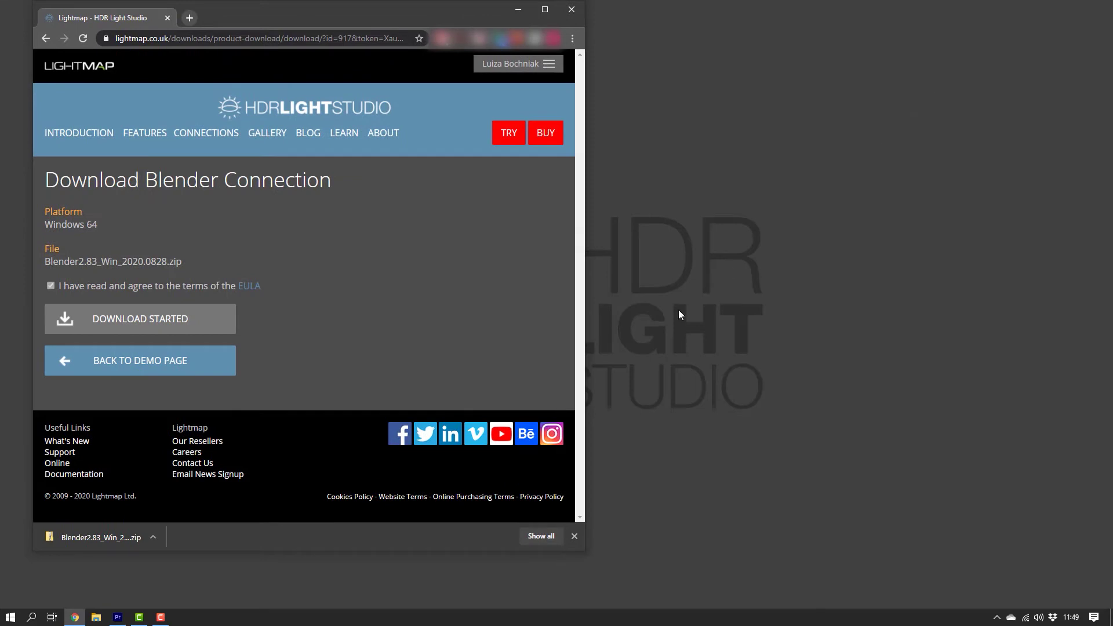
left_click_drag(81, 539, 680, 441)
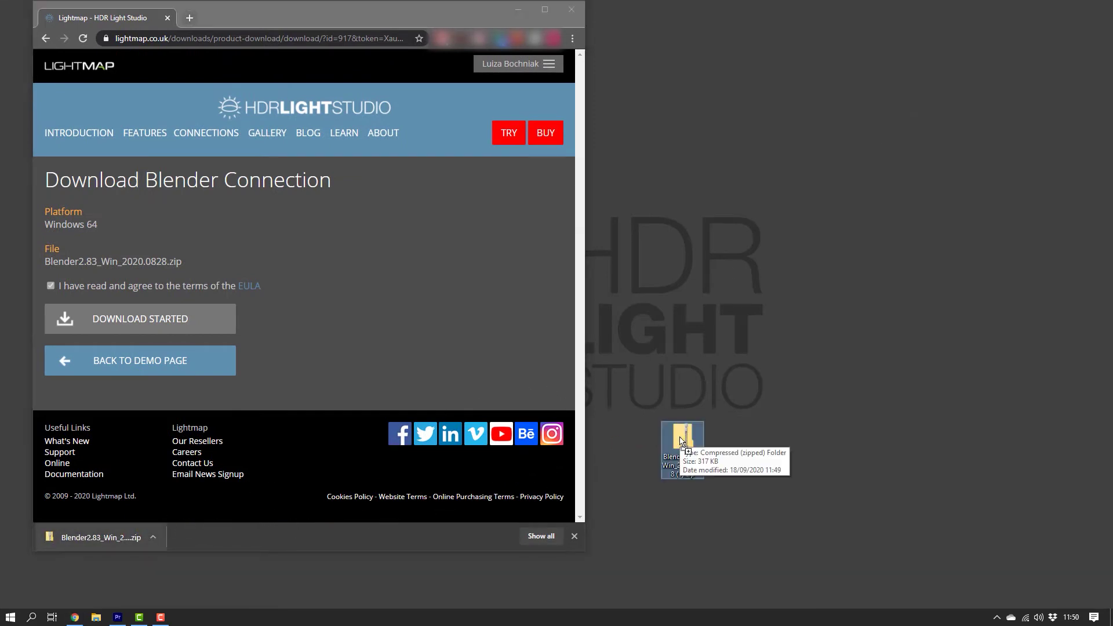
left_click(551, 13)
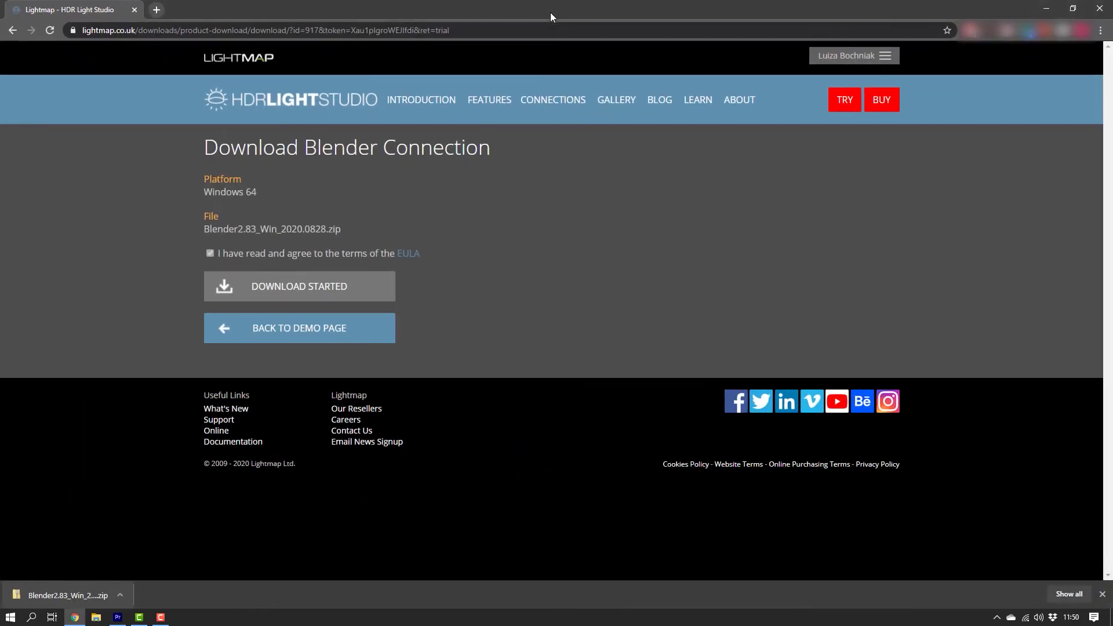
left_click(1102, 595)
left_click(1046, 9)
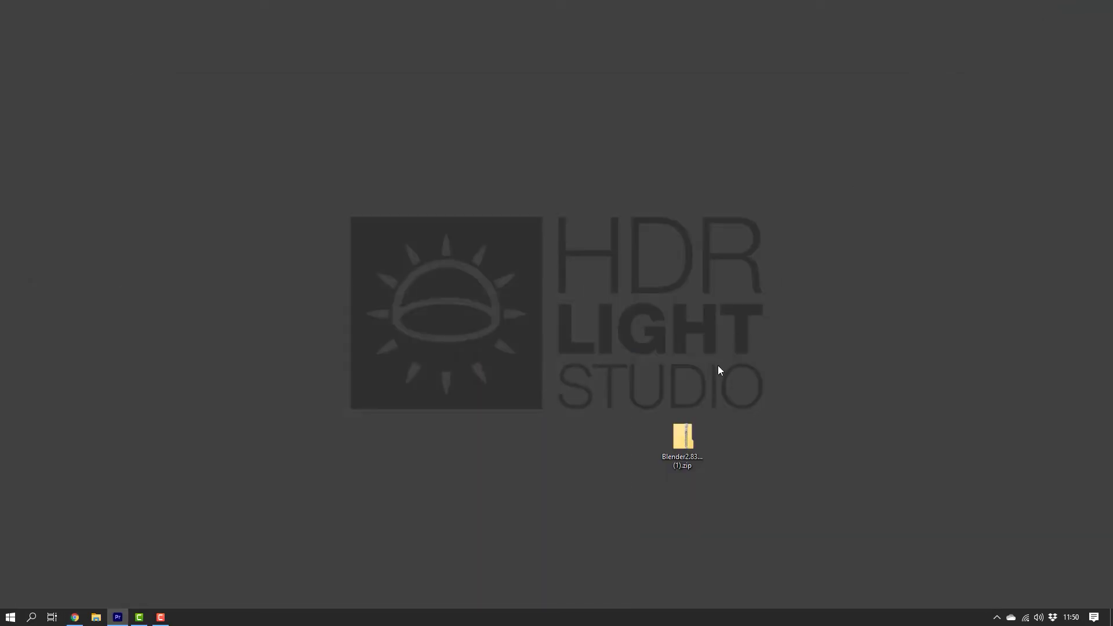
left_click_drag(664, 426, 543, 169)
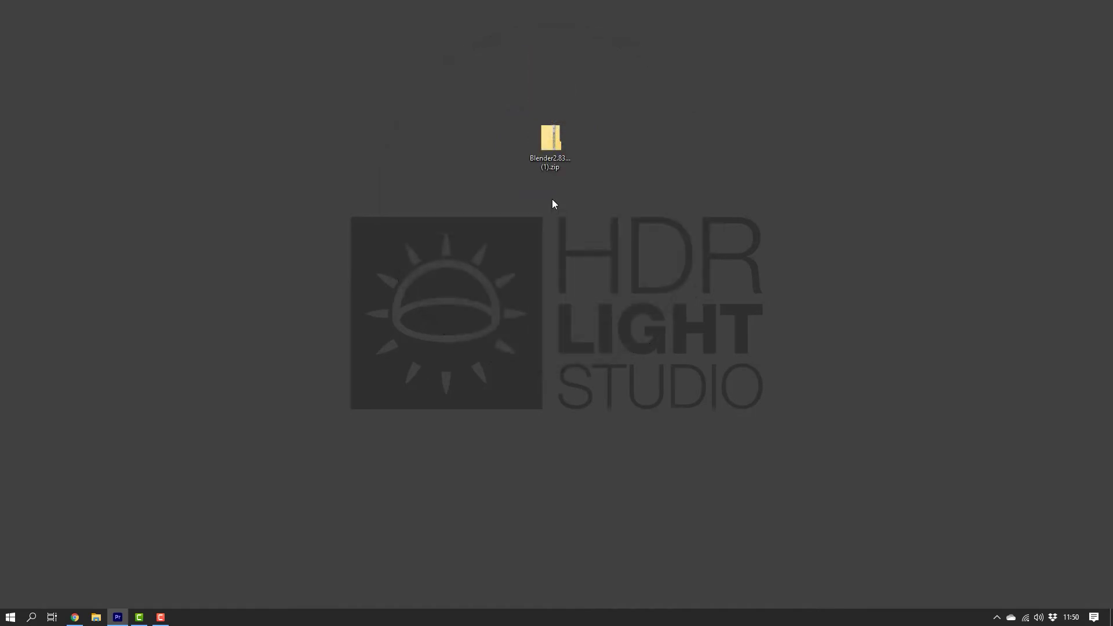
Step: Launch Blender from Windows search and dismiss its splash screen
left_click(30, 618)
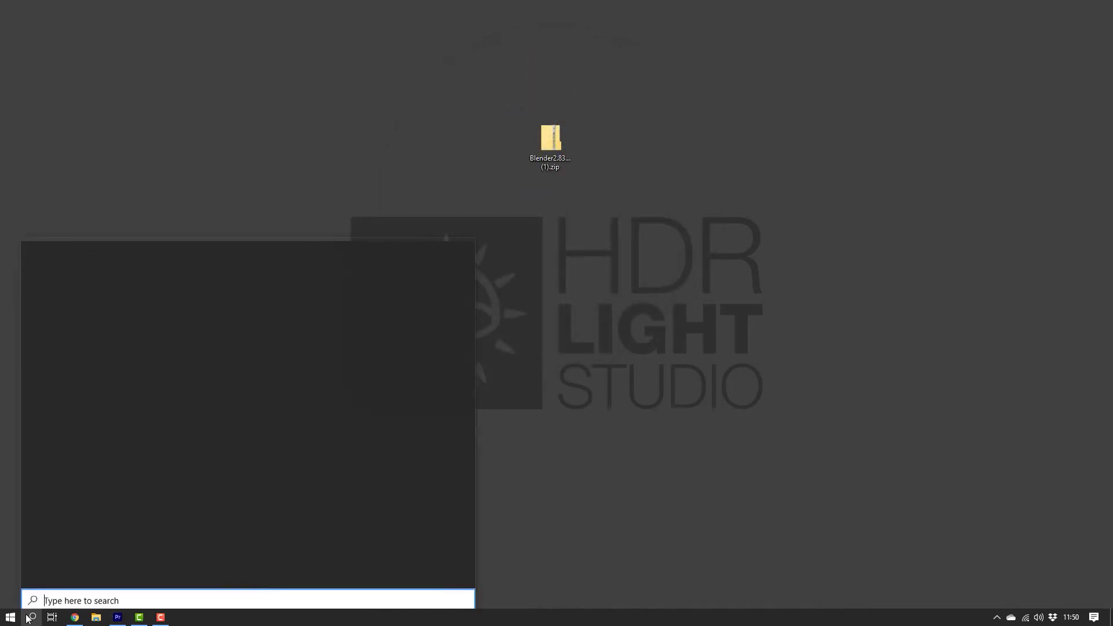
type("blender")
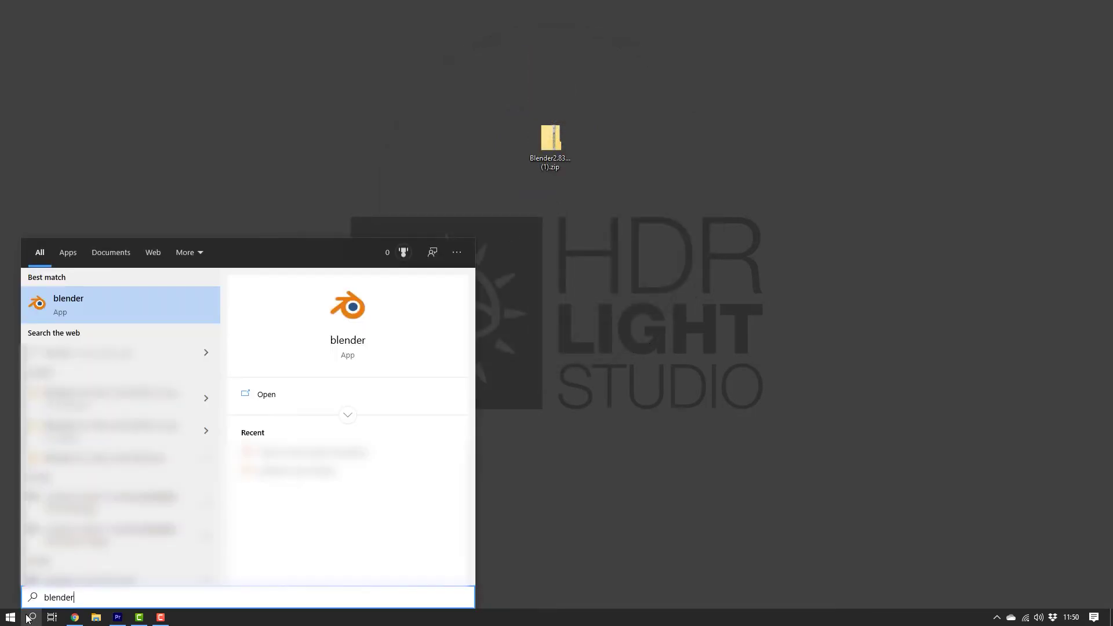
left_click(136, 305)
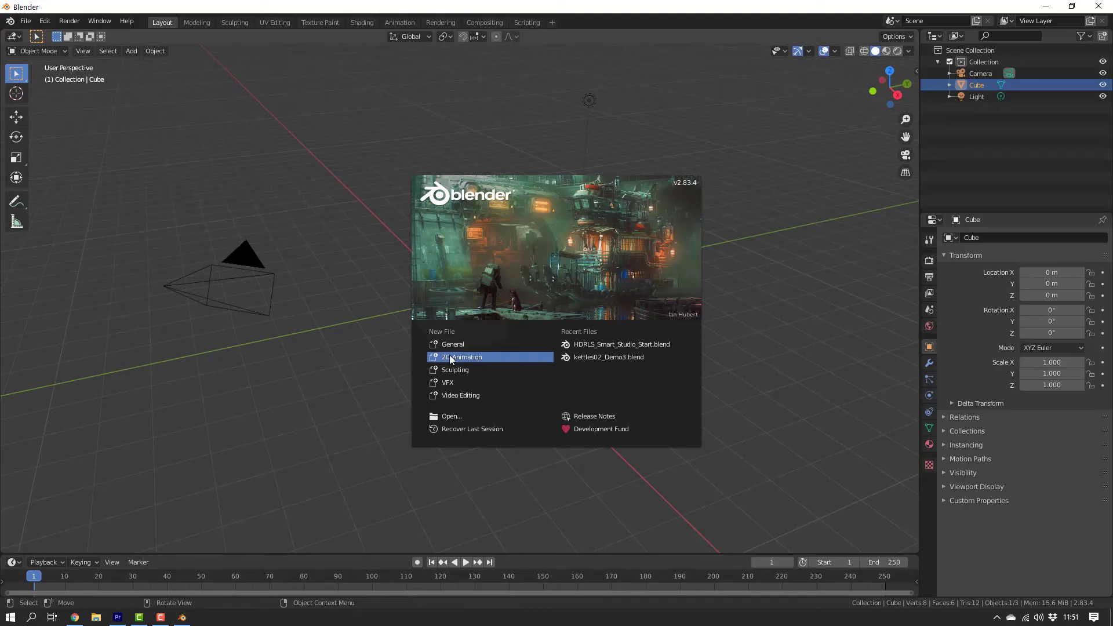
left_click(45, 22)
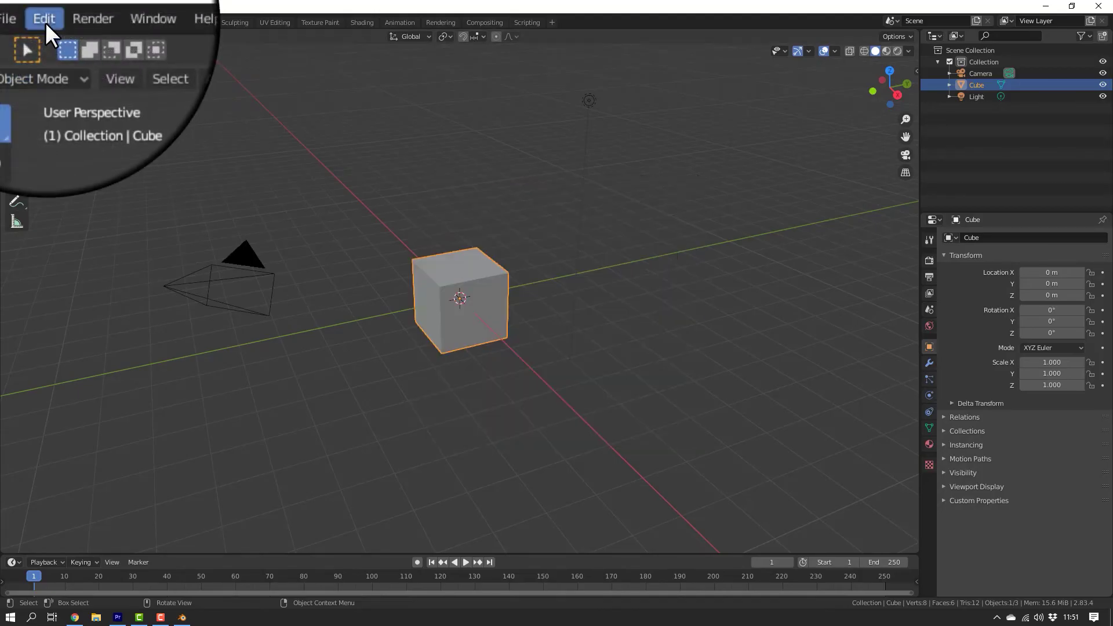
Step: Open Edit > Preferences on Add-ons and centre the window on screen
left_click(45, 21)
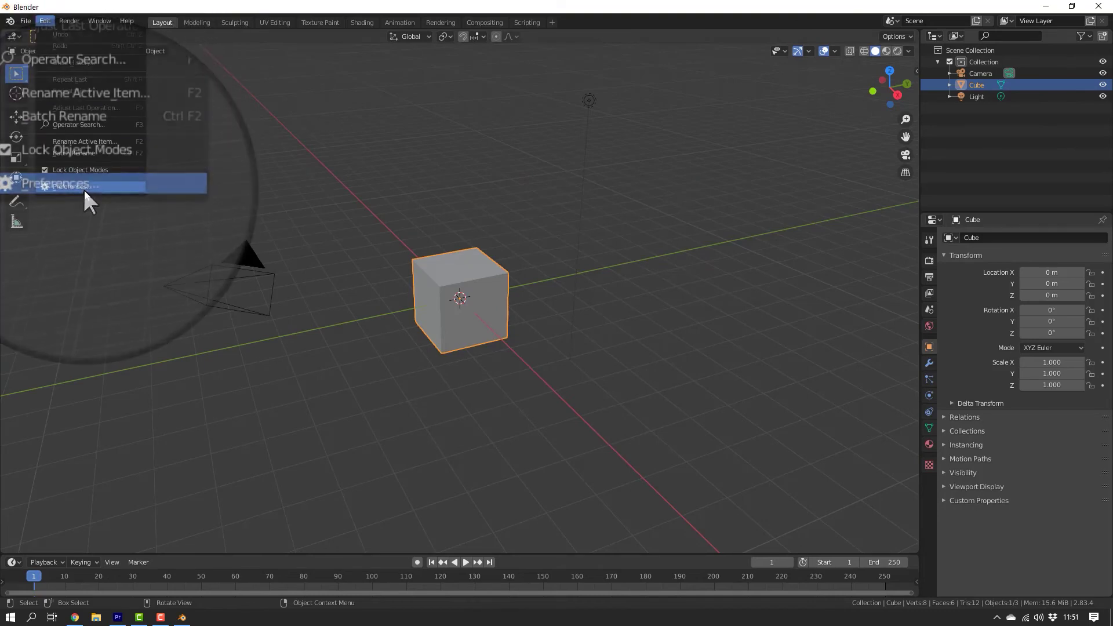
left_click(85, 190)
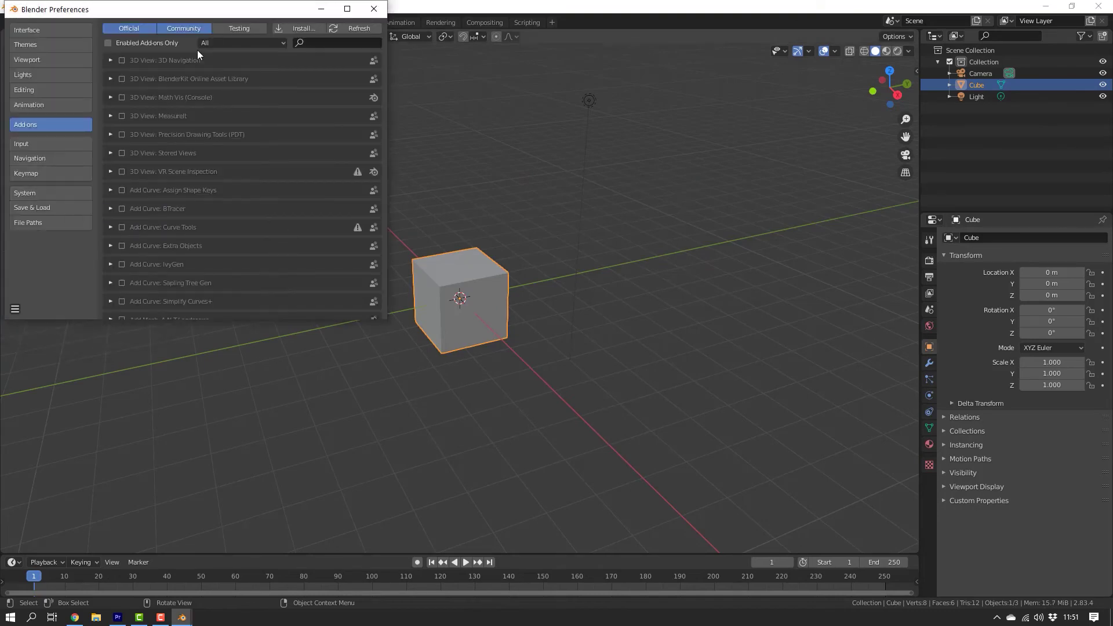
left_click_drag(212, 10, 458, 113)
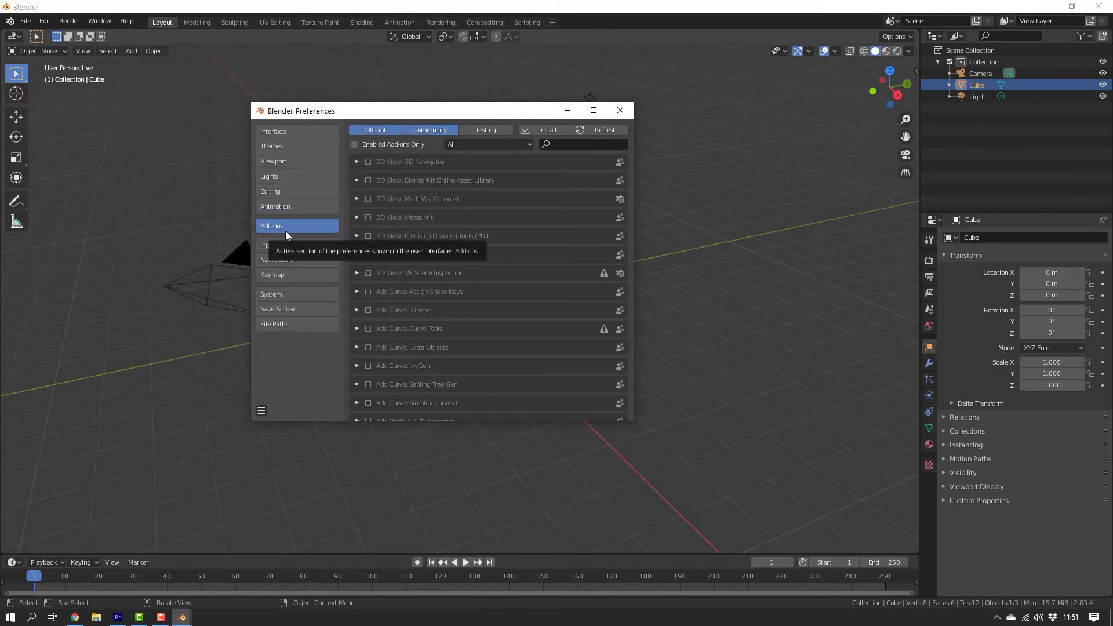
Step: Install the Blender2.83_Win_2020.0828.zip from the desktop as an add-on
left_click(530, 133)
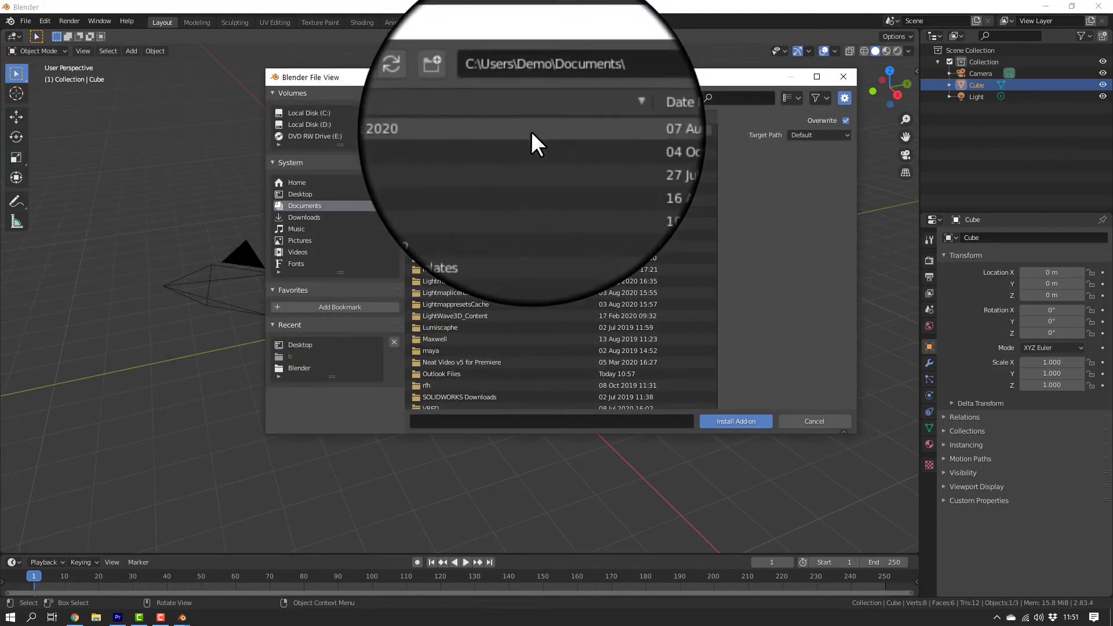
left_click(297, 197)
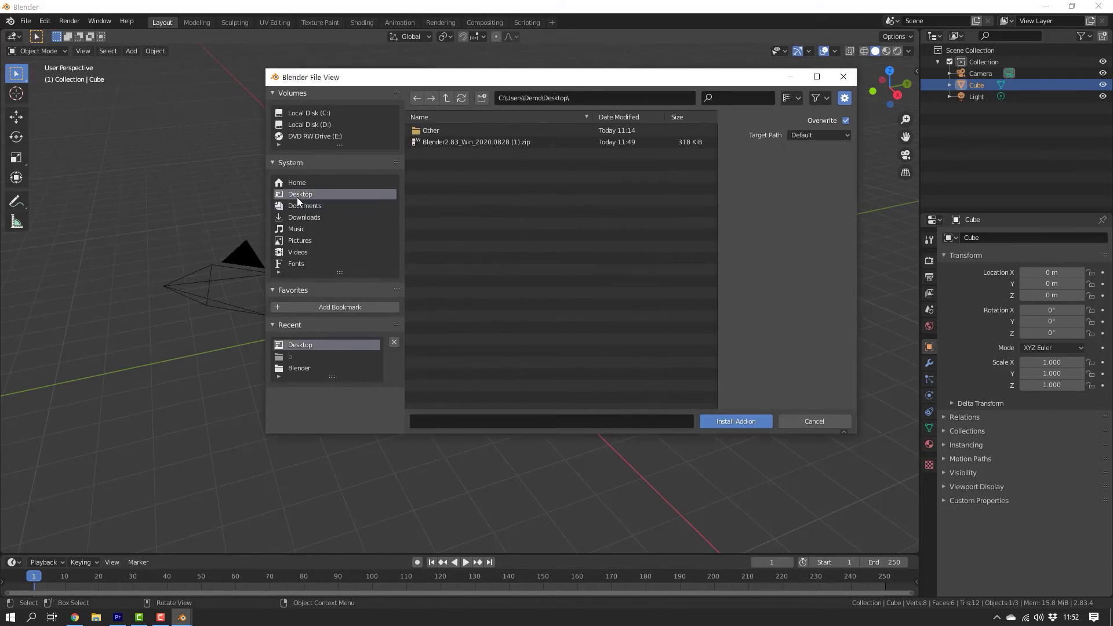
left_click(453, 145)
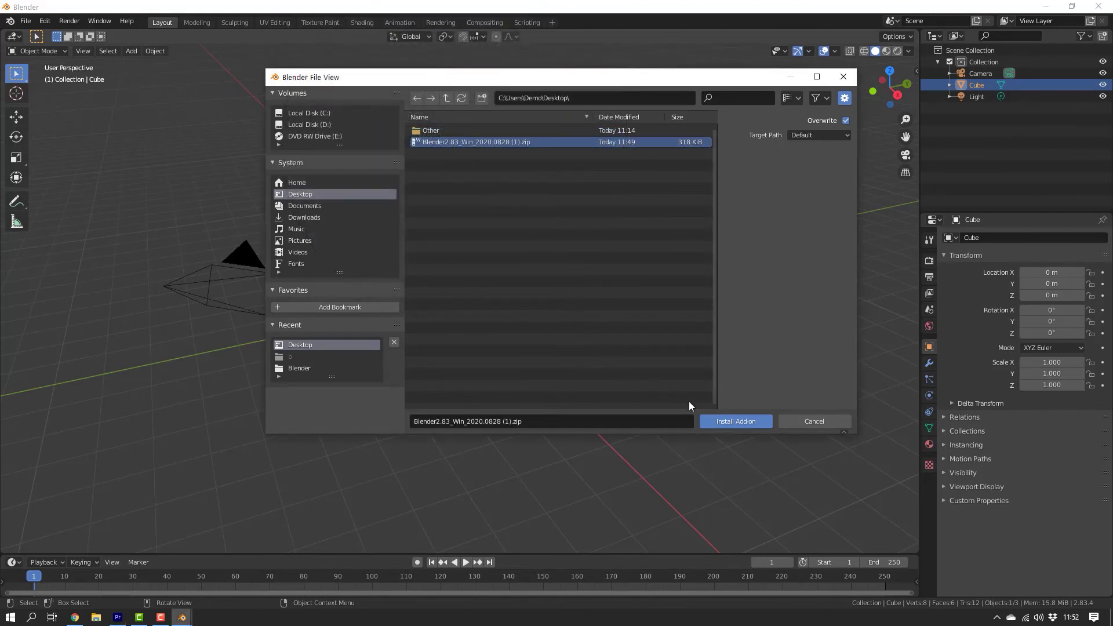
left_click(736, 426)
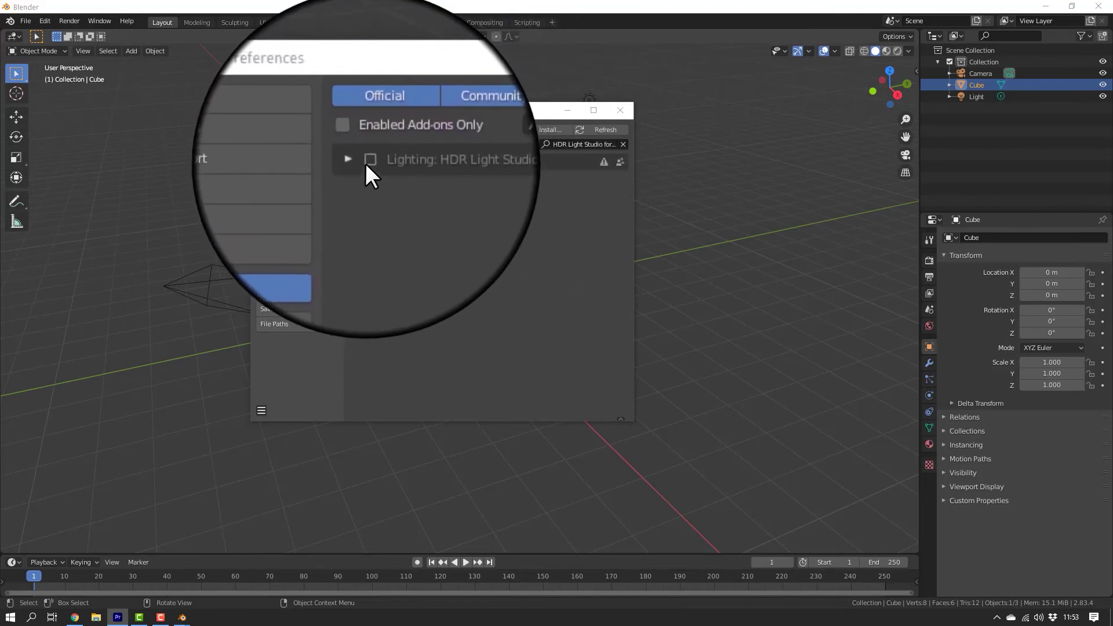
Step: Enable 'Lighting: HDR Light Studio for Blender' and show its panel in World Properties
left_click(367, 161)
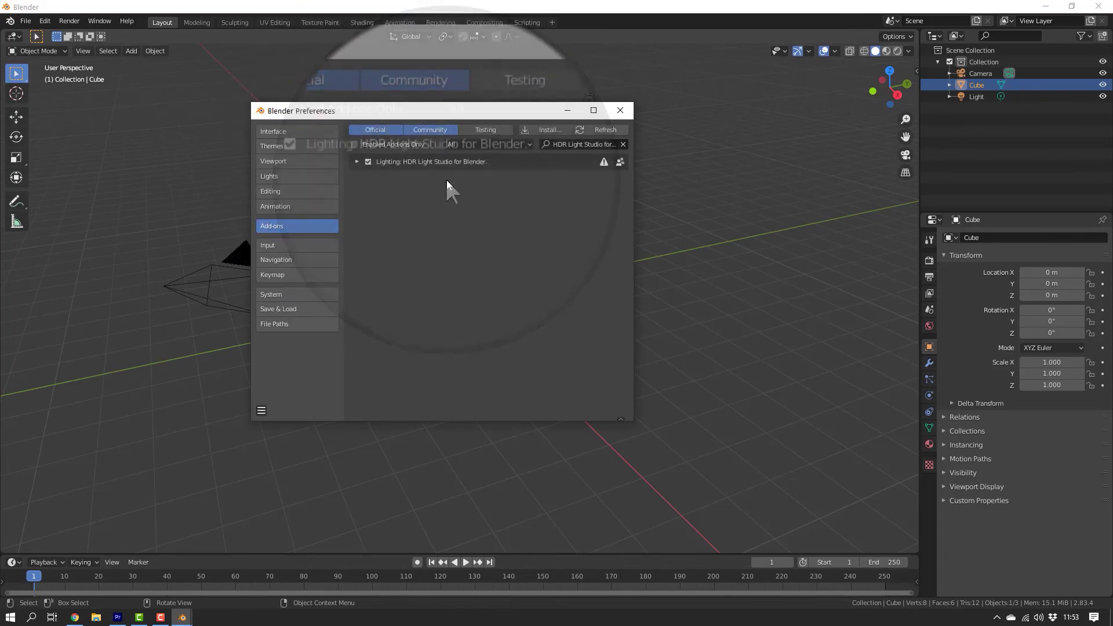
left_click(619, 113)
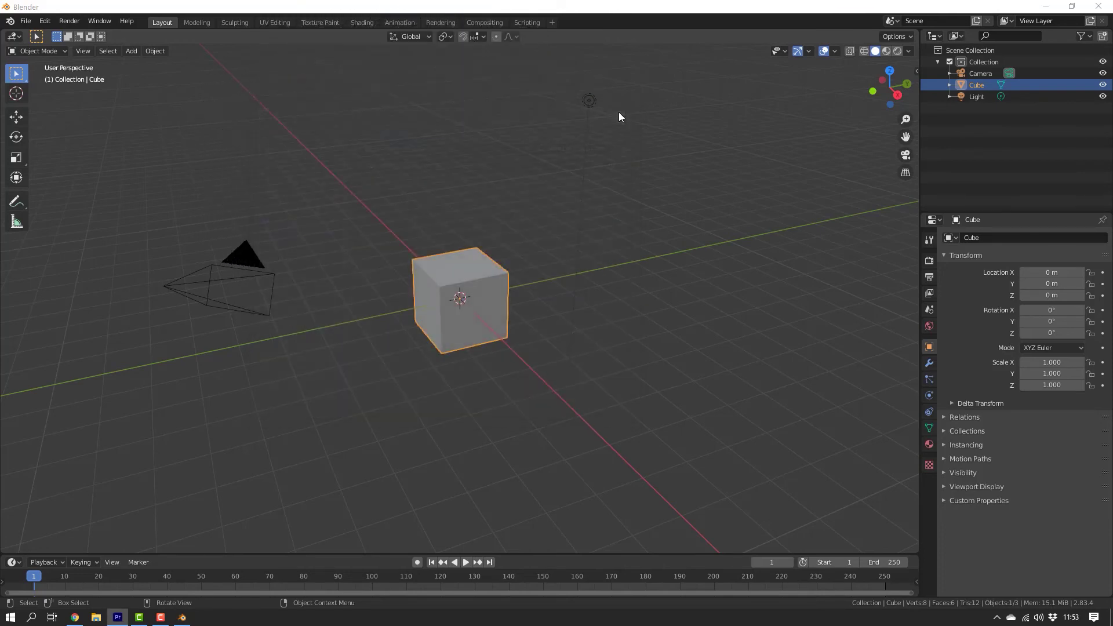
left_click(930, 328)
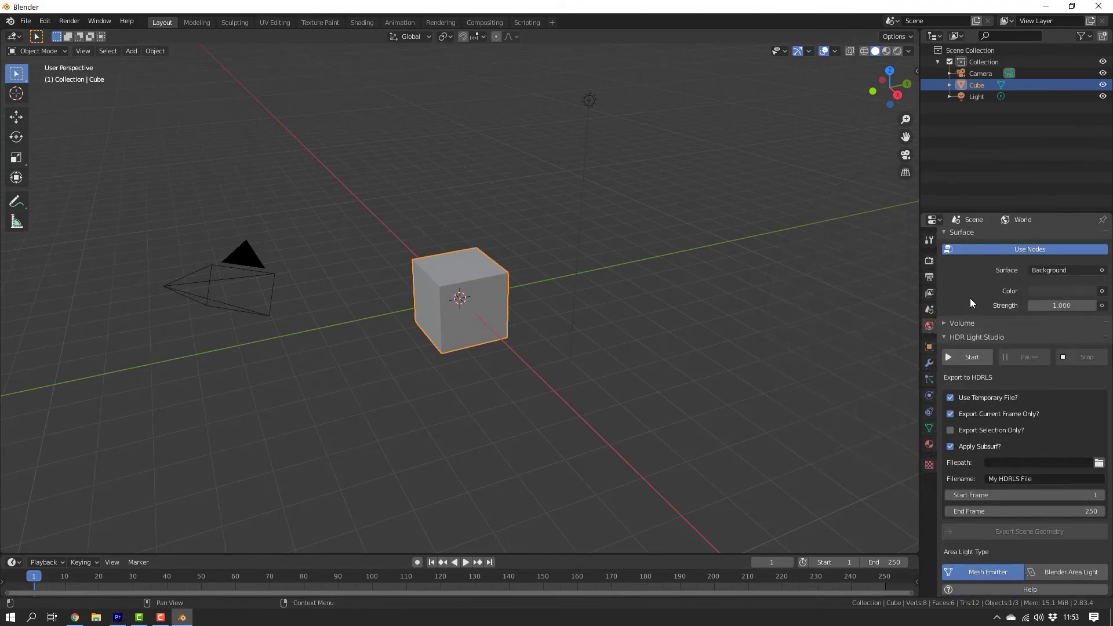
scroll(969, 296, "down", 3)
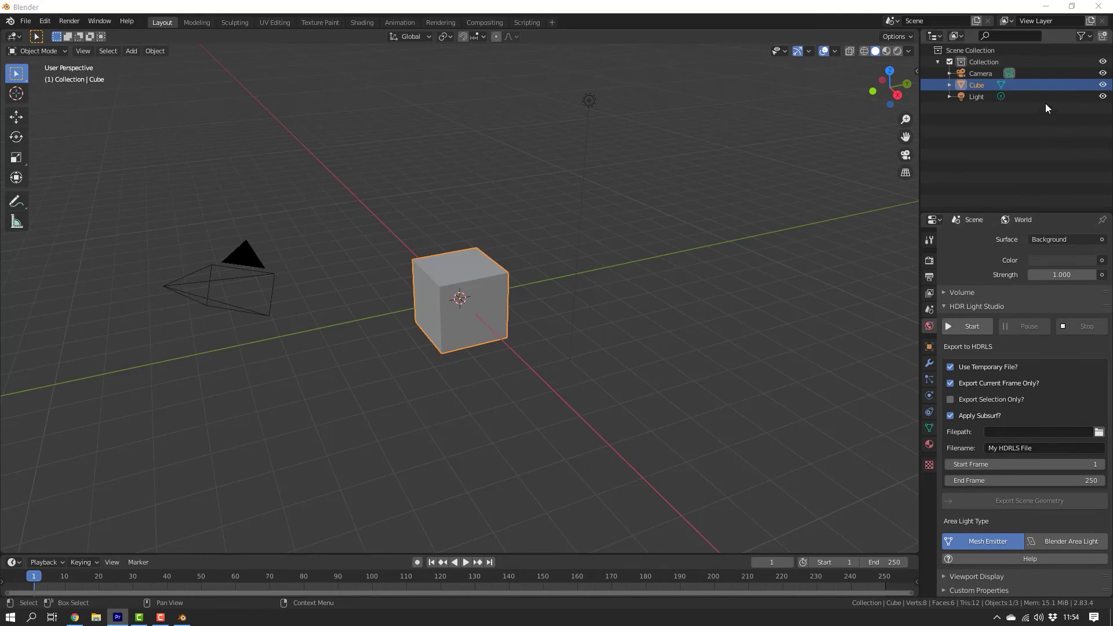
Step: Delete the Blender connection zip from the desktop
left_click(1045, 6)
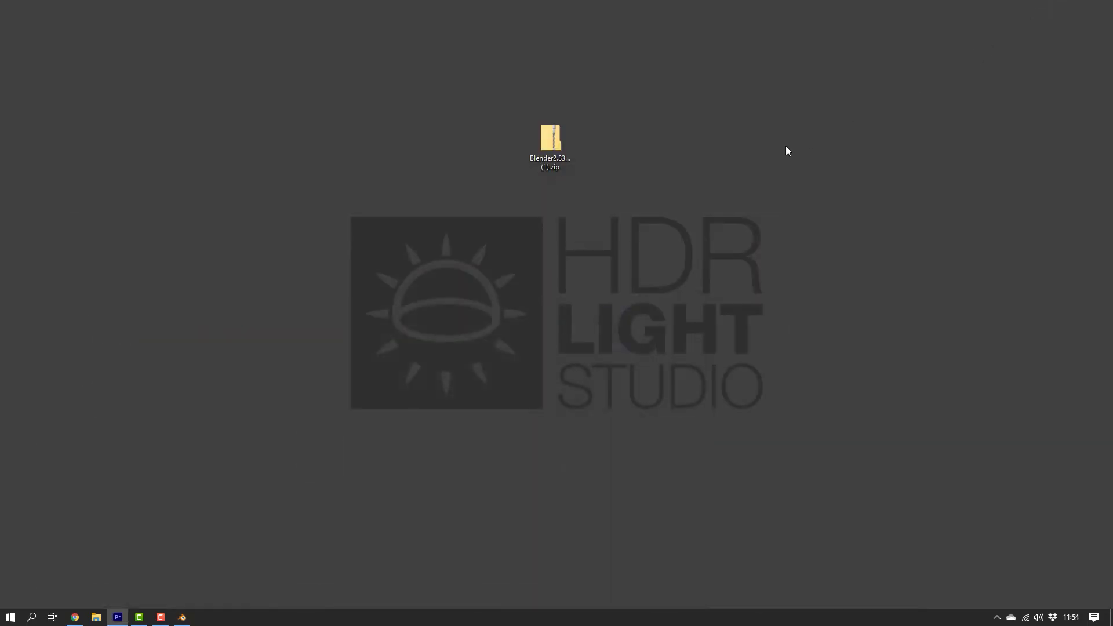
right_click(559, 149)
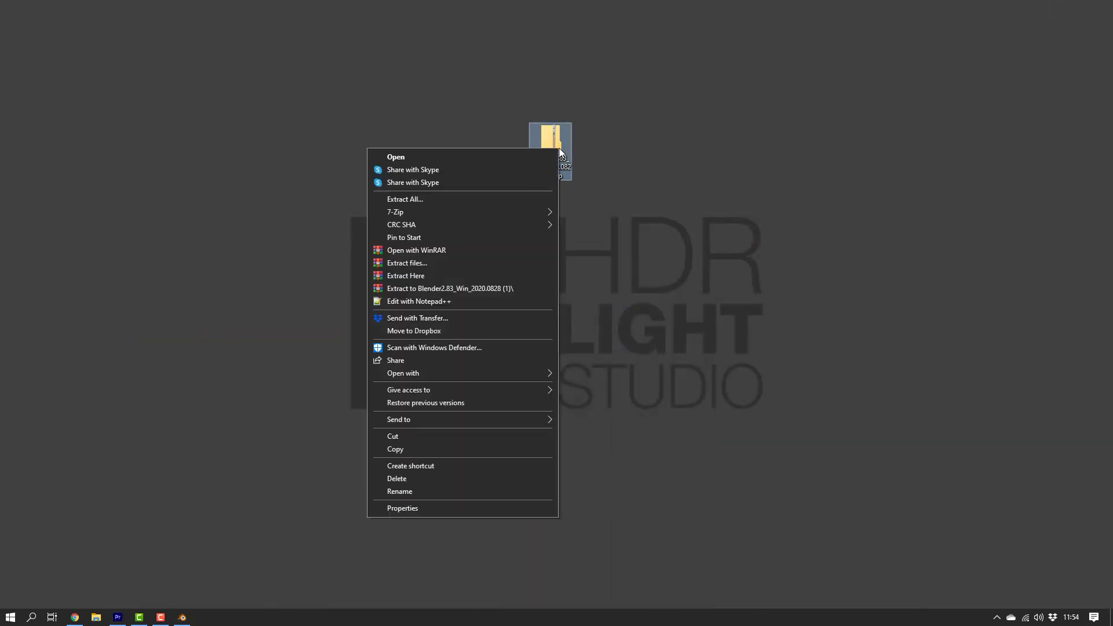
left_click(405, 481)
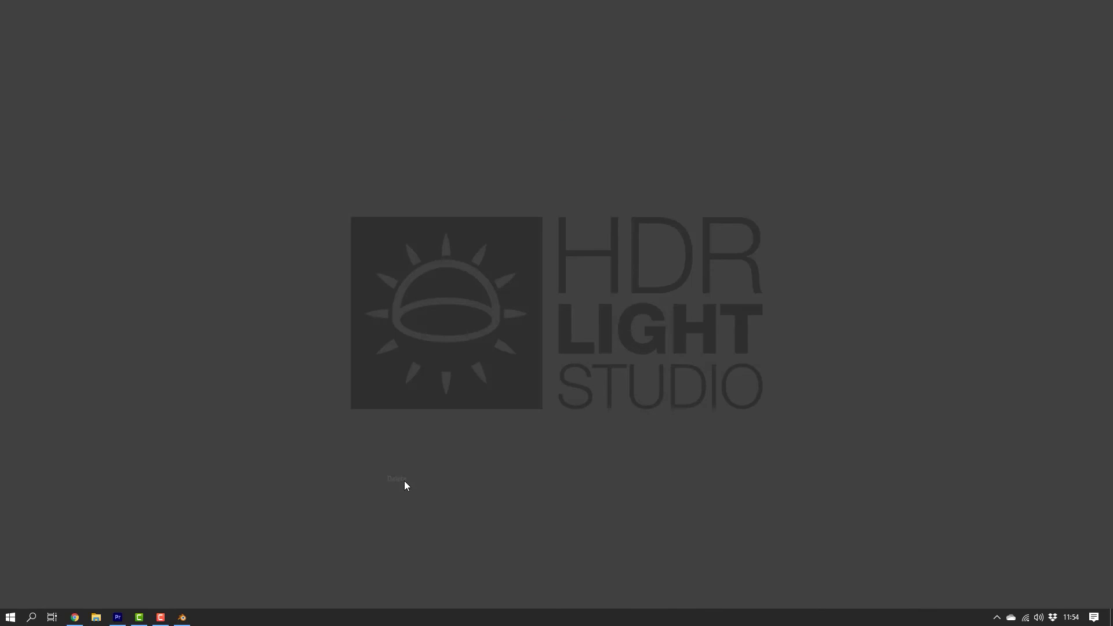
Step: Start HDR Light Studio from Blender's World panel, import the cube geometry, then stop the session
left_click(183, 617)
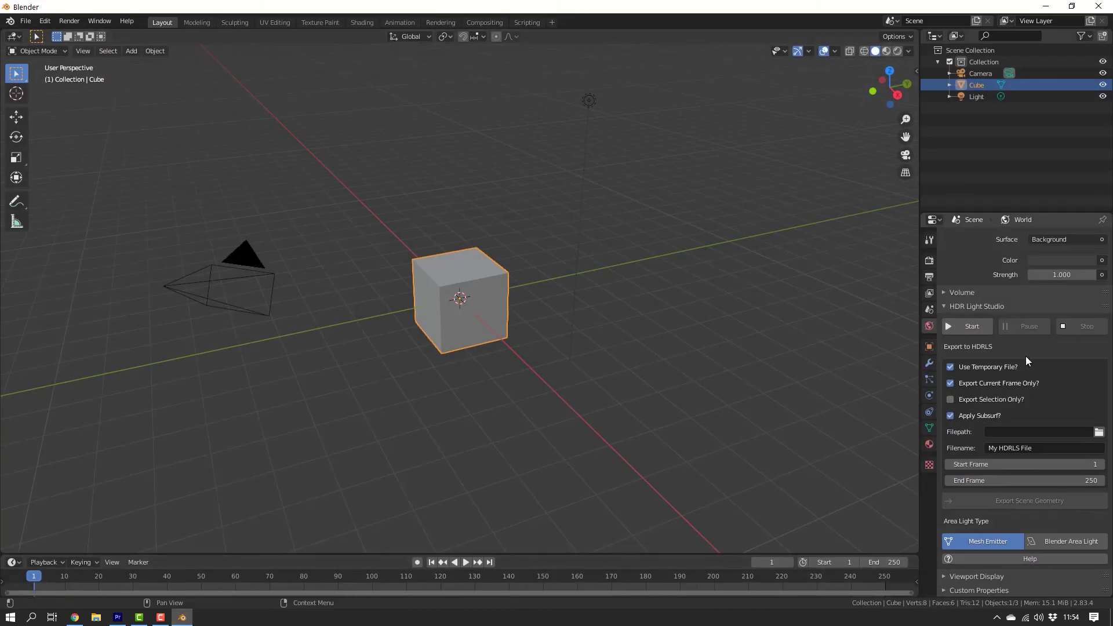
left_click(970, 329)
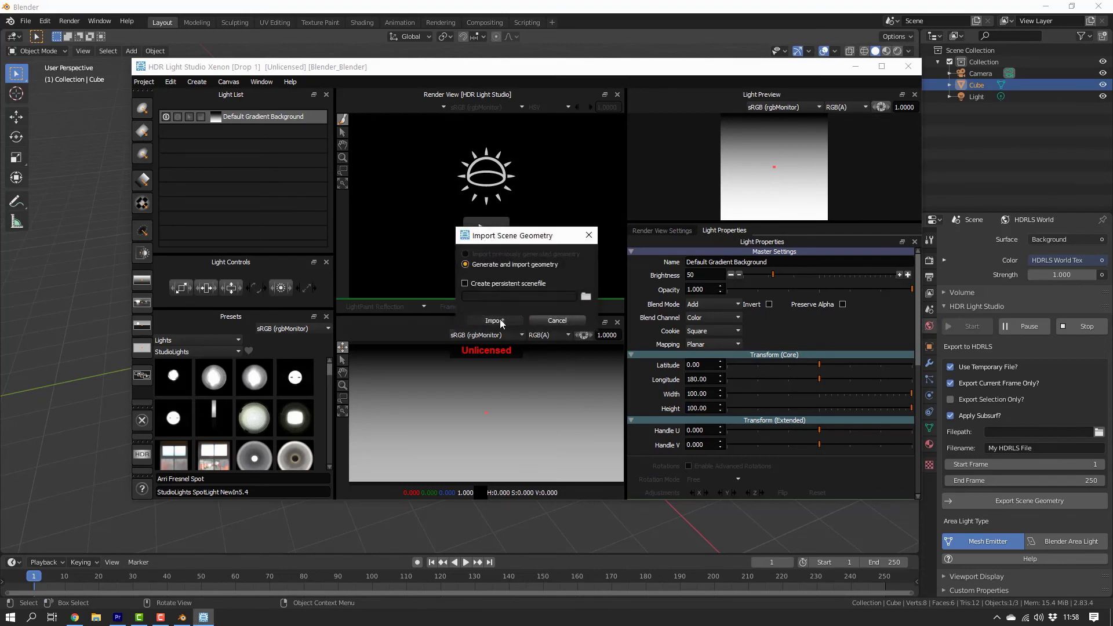
left_click(500, 320)
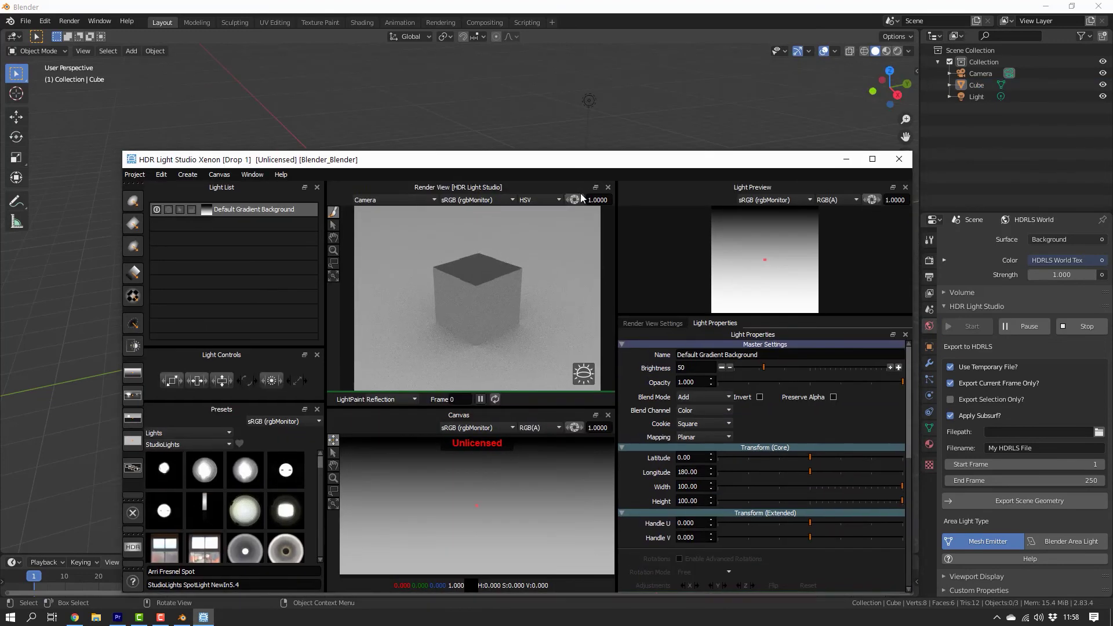
left_click_drag(531, 159, 559, 150)
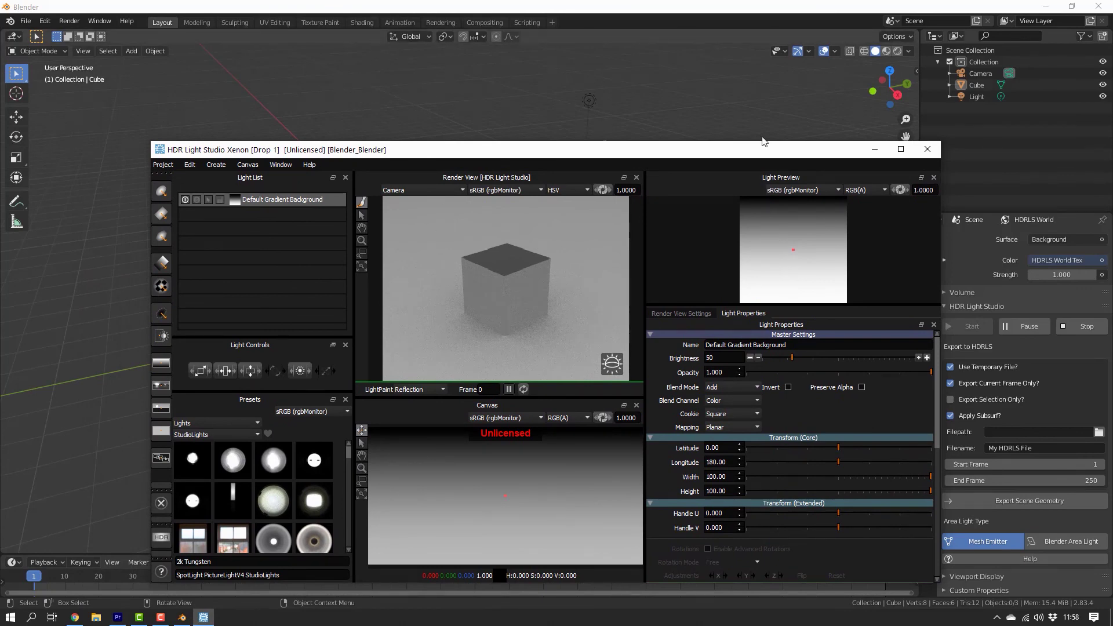
left_click_drag(852, 150, 761, 110)
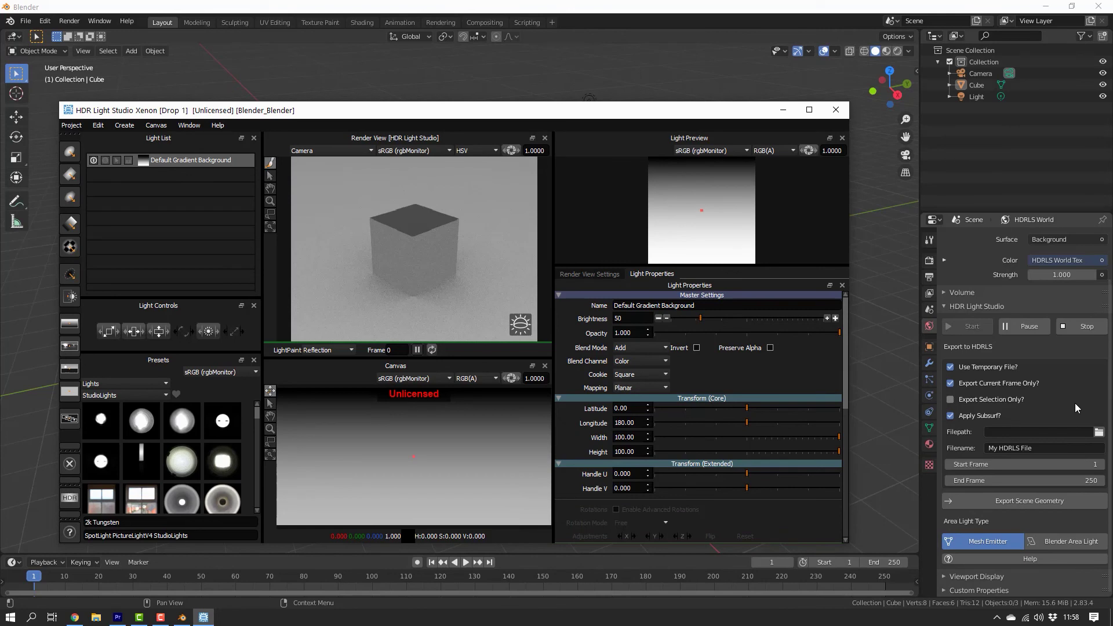
left_click(1077, 328)
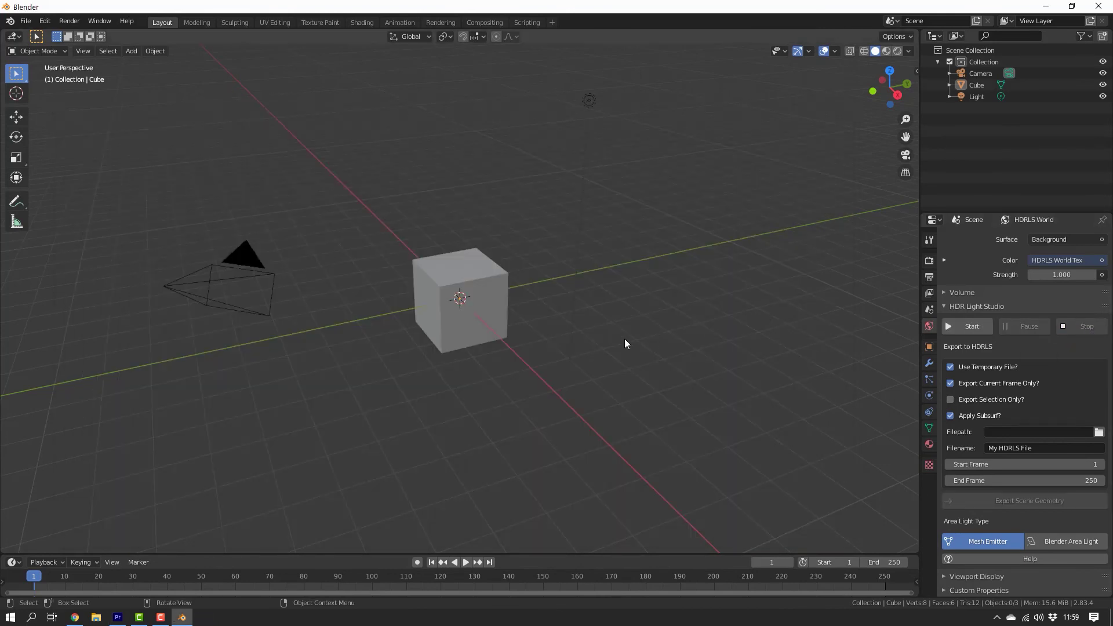
Step: Return to the demo downloads page in Chrome and scroll to Step 4's video links
left_click(74, 616)
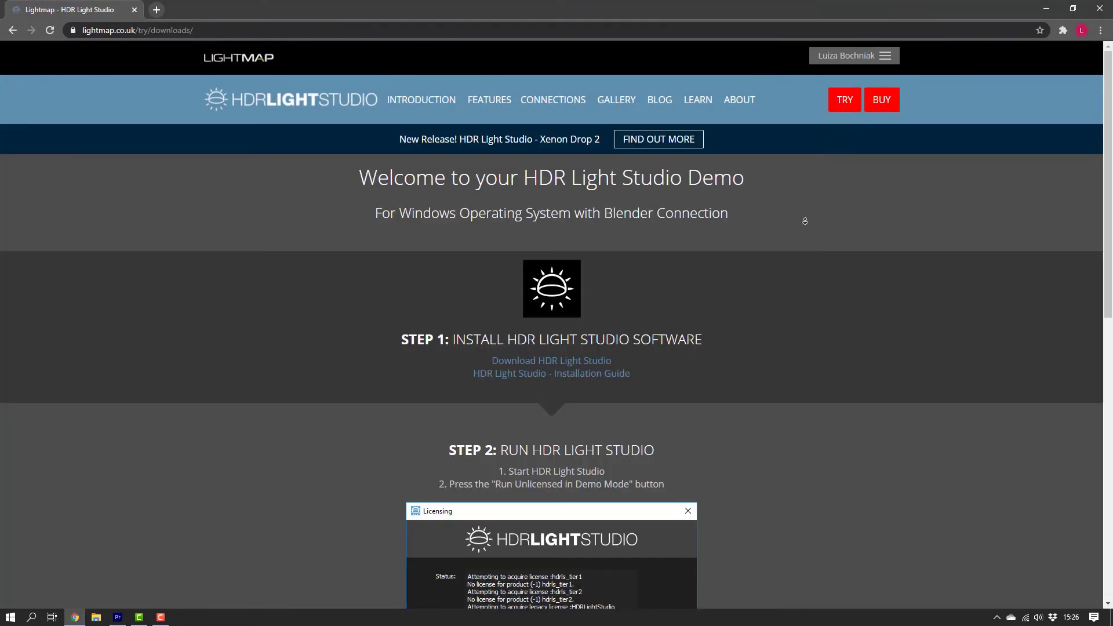
scroll(805, 222, "down", 10)
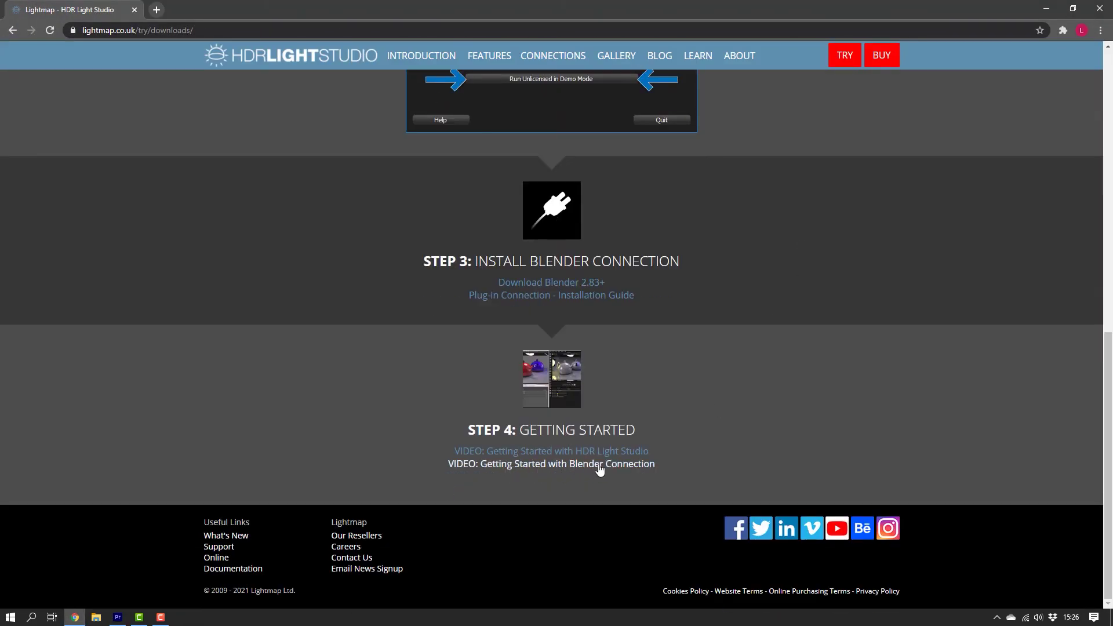